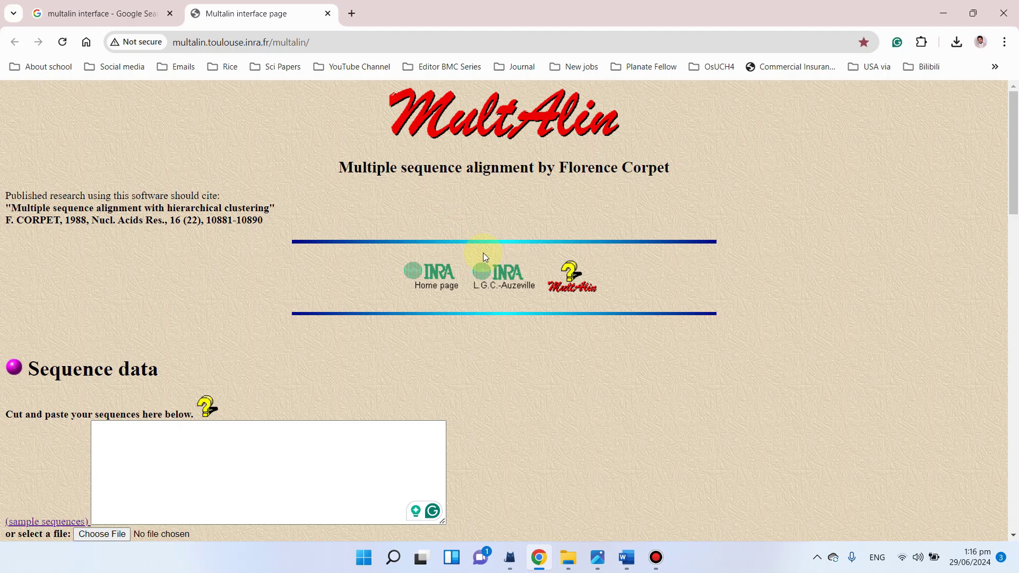
Step: Bring the Word document of FASTA example sequences to the front
click(625, 556)
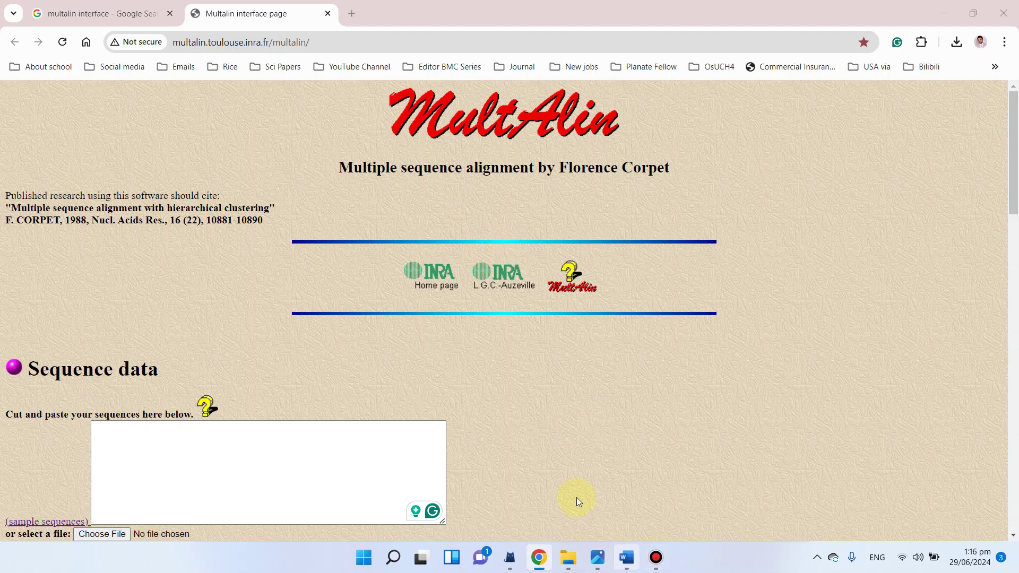
Step: Copy Example 1's WT and KO-1 sequences from Word and return to MultAlin
scroll(370, 328, down, 3)
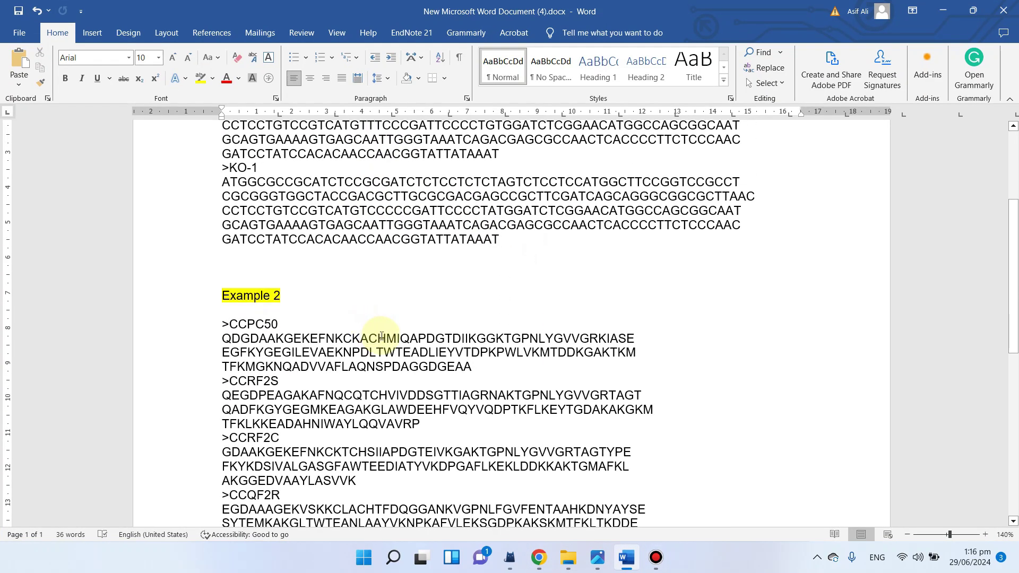
scroll(393, 318, down, 2)
scroll(404, 329, up, 3)
scroll(413, 362, up, 5)
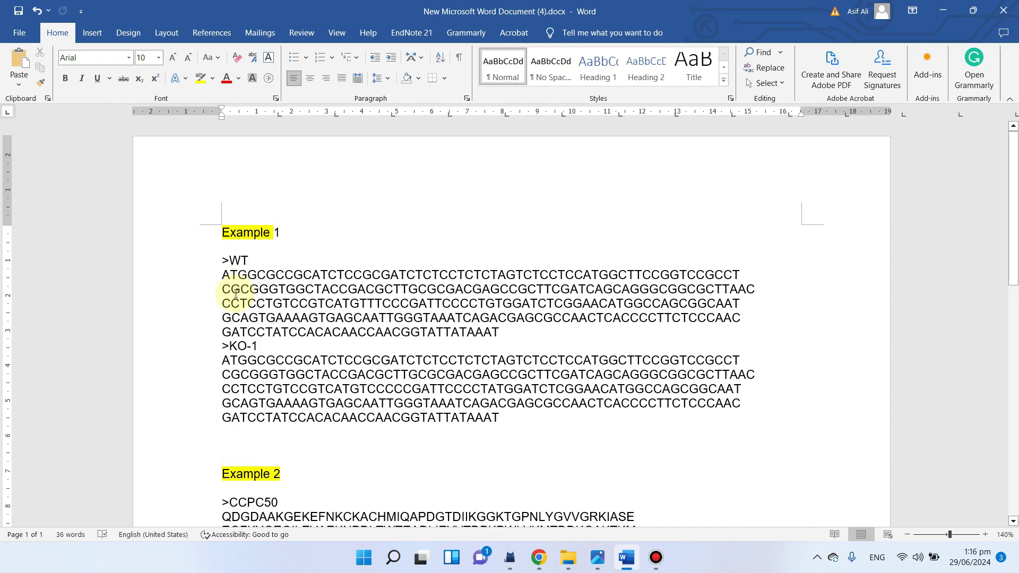
drag(223, 260, 486, 333)
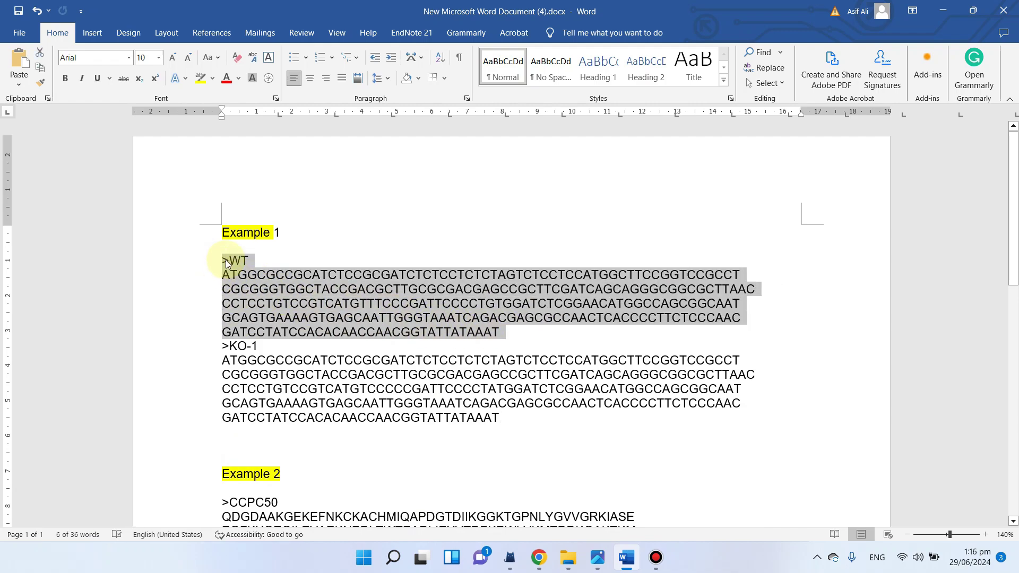
drag(496, 418, 224, 352)
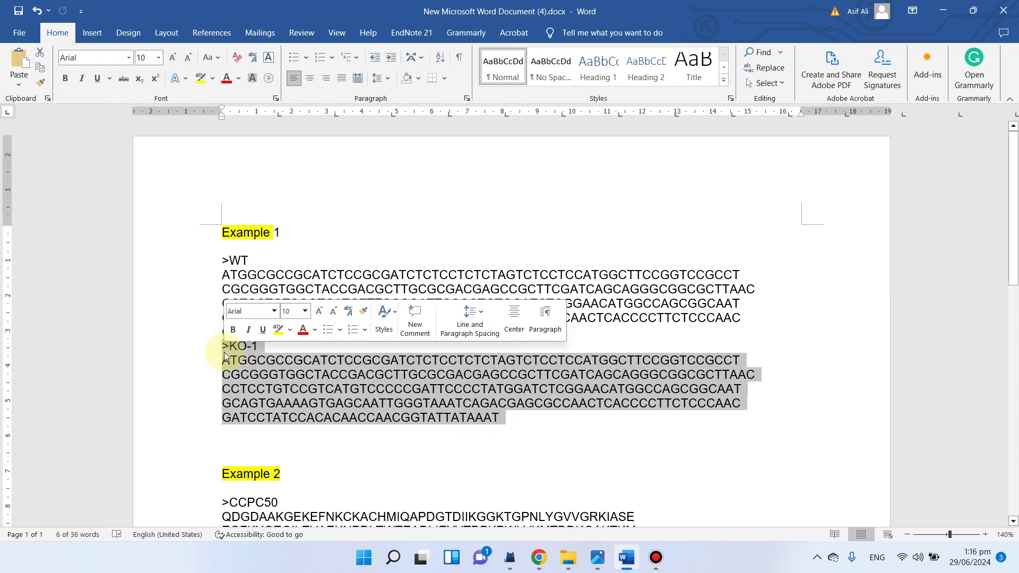
click(616, 418)
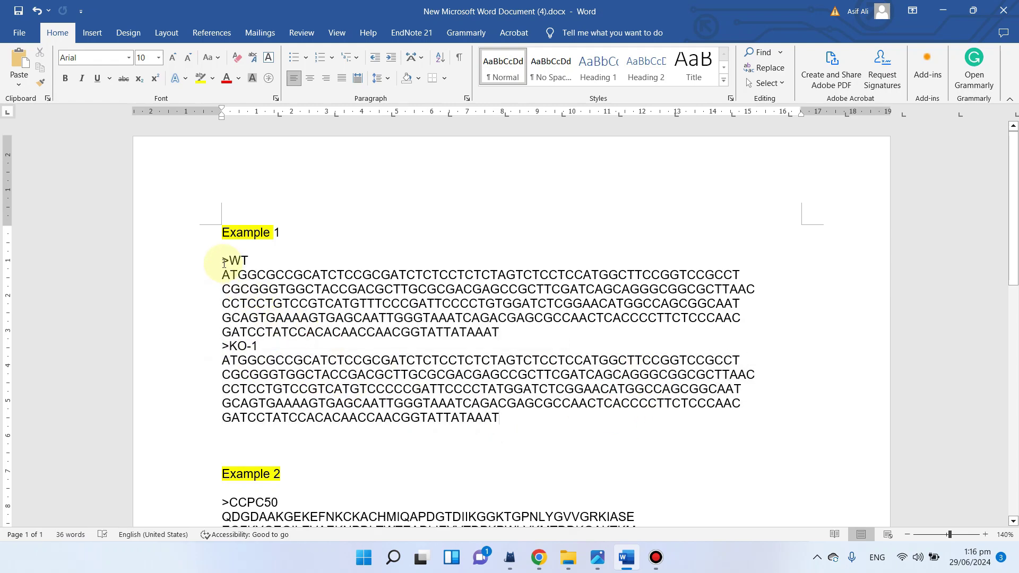
drag(221, 260, 502, 420)
right_click(367, 281)
click(396, 323)
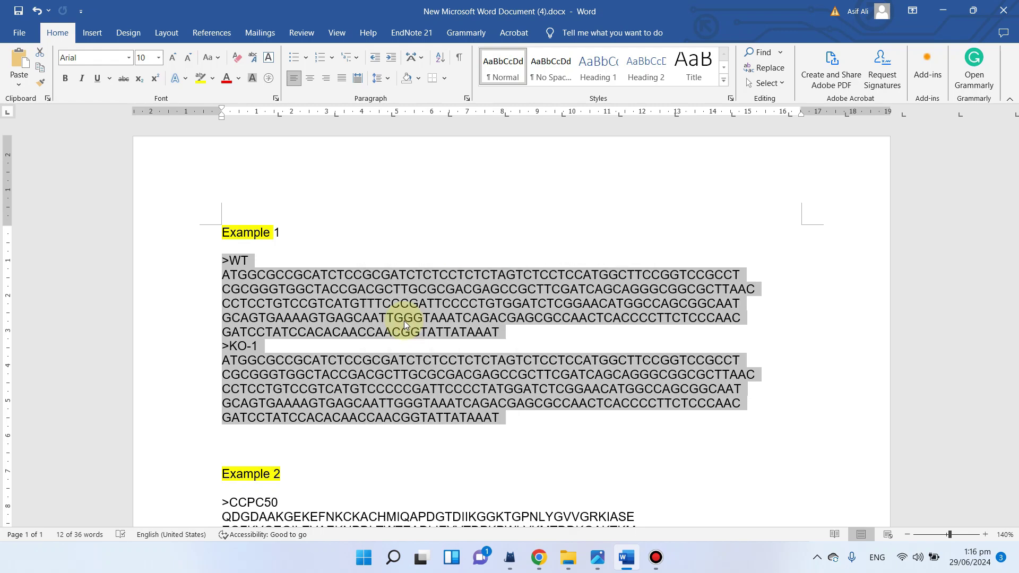
key(alt+Tab)
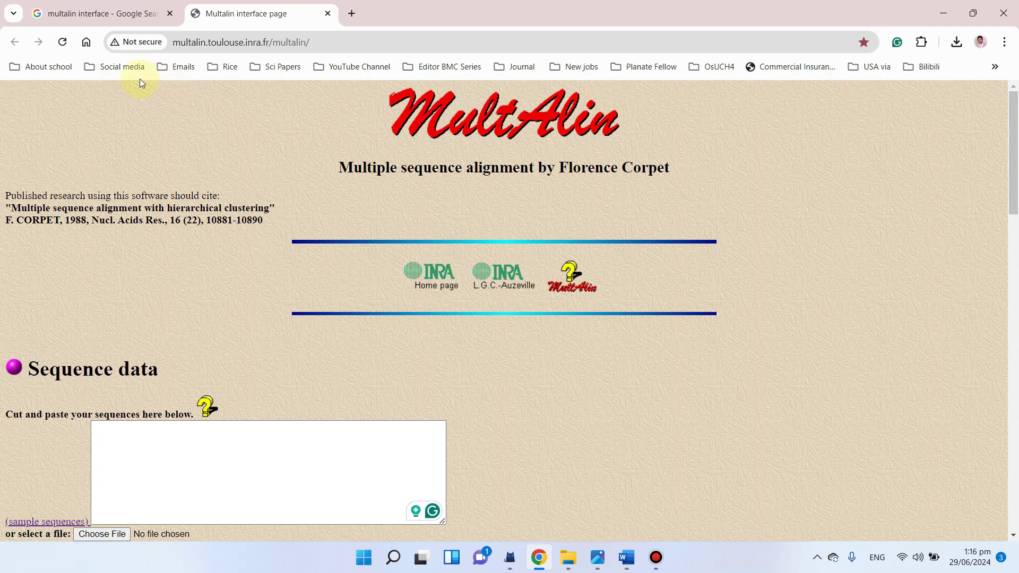
Step: From the Google results, open 'Multalin interface page' in a new tab and view it
click(80, 13)
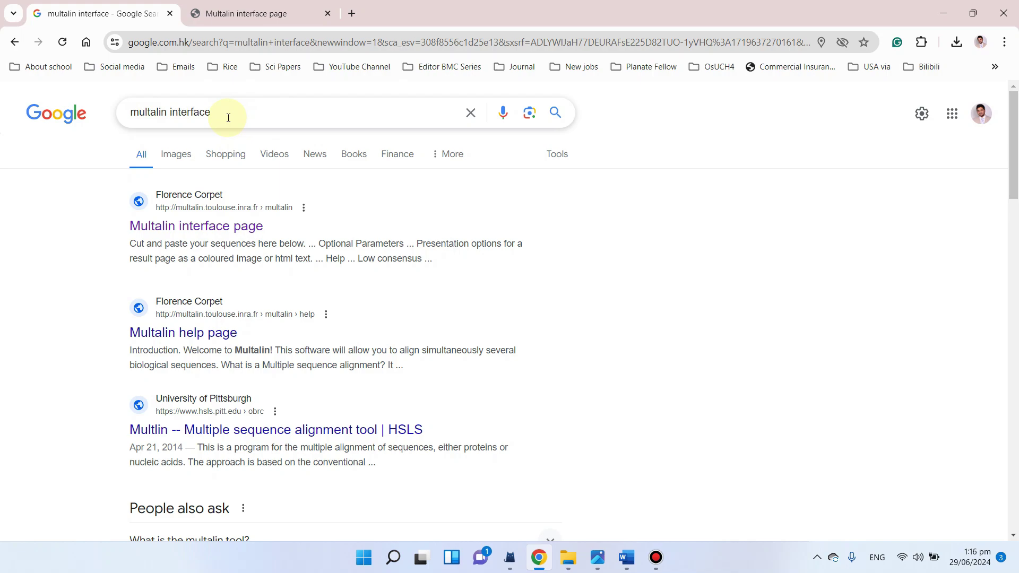
right_click(198, 228)
click(268, 239)
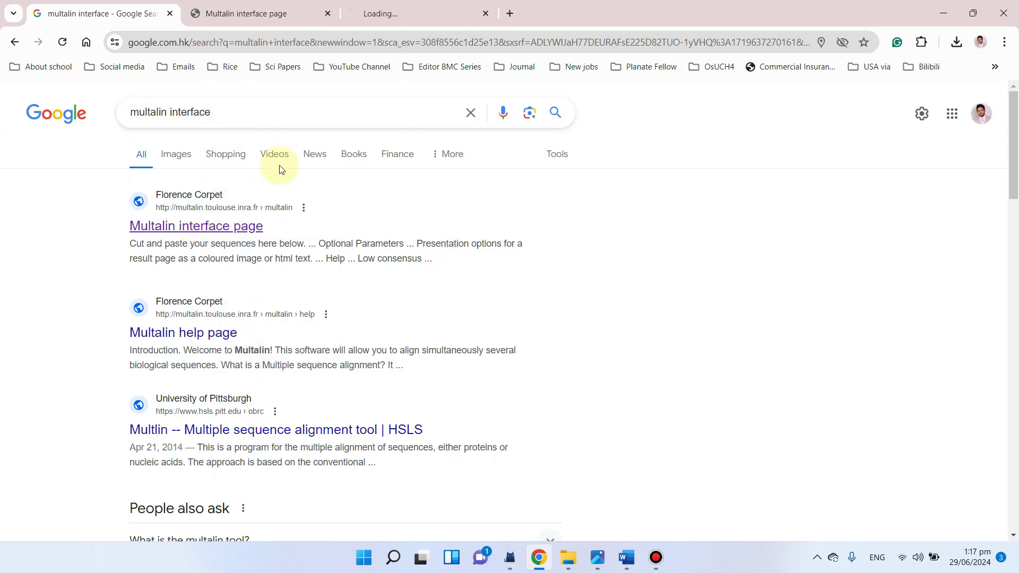
click(429, 6)
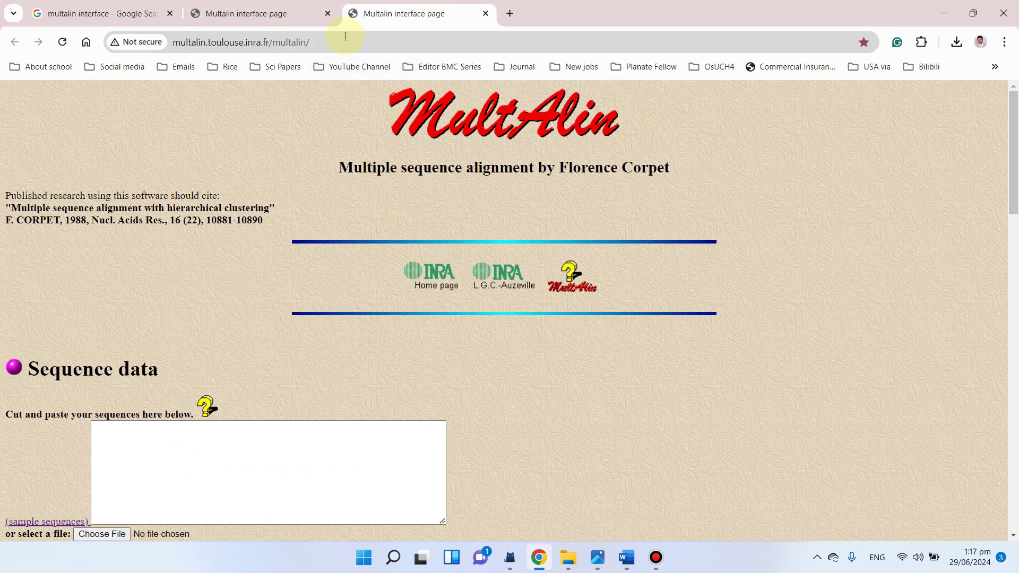
Step: Close the duplicate MultAlin tab and scroll to the empty Sequence data box
key(ctrl+w)
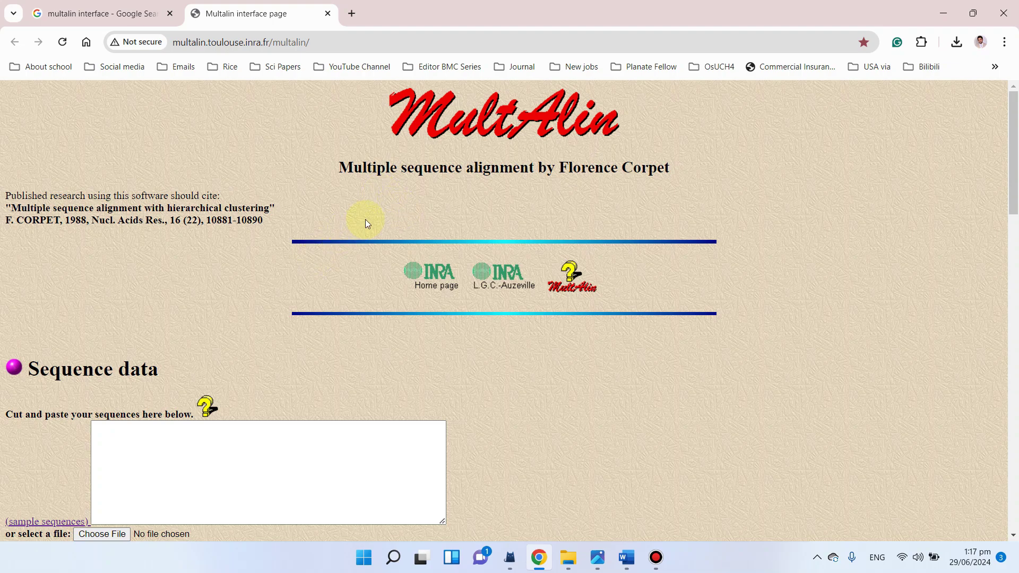
scroll(311, 302, down, 3)
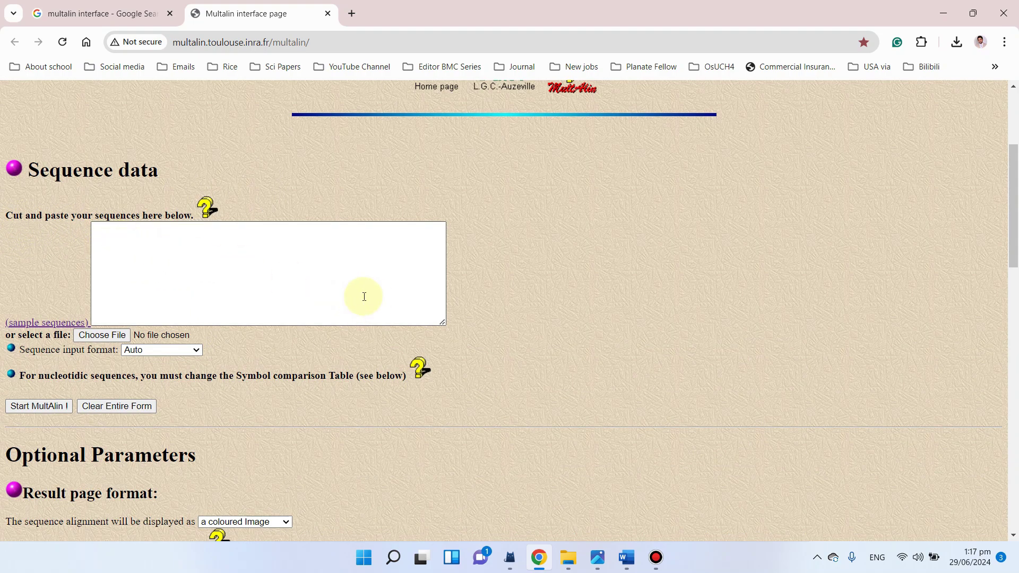
Step: Reselect and copy the WT and KO-1 sequences in the Word document
click(629, 555)
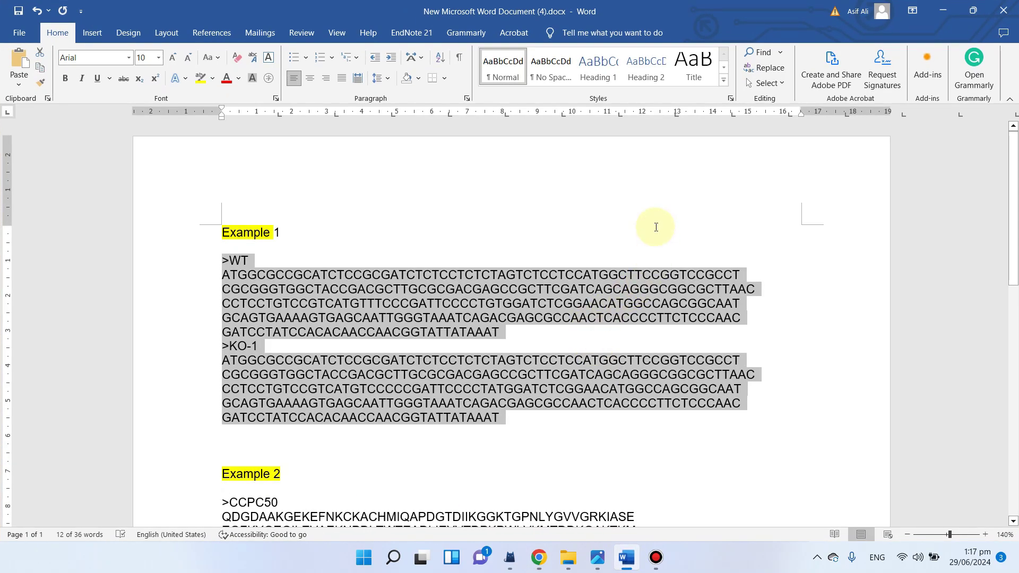
click(656, 227)
drag(508, 423, 204, 260)
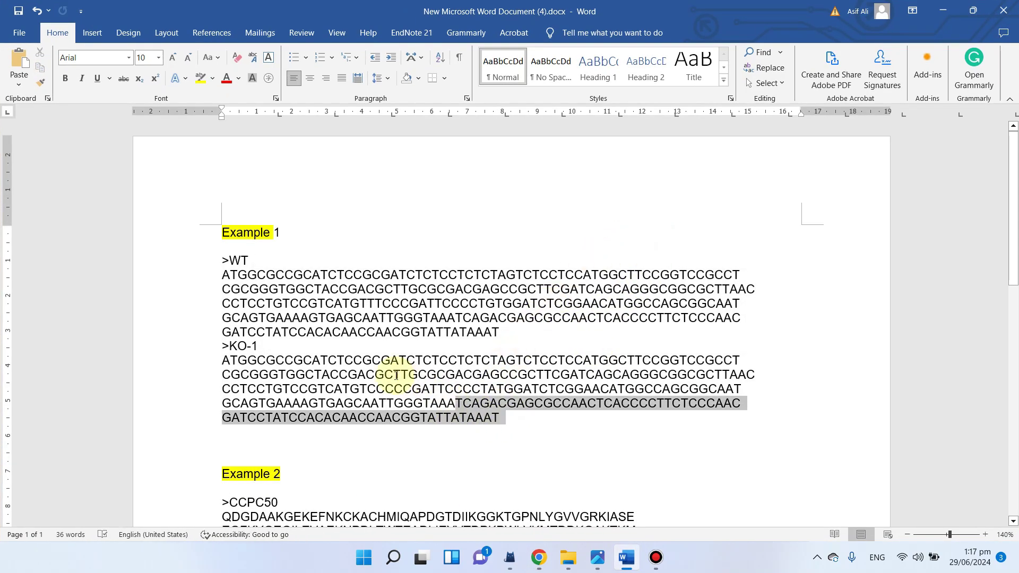
right_click(260, 276)
click(286, 325)
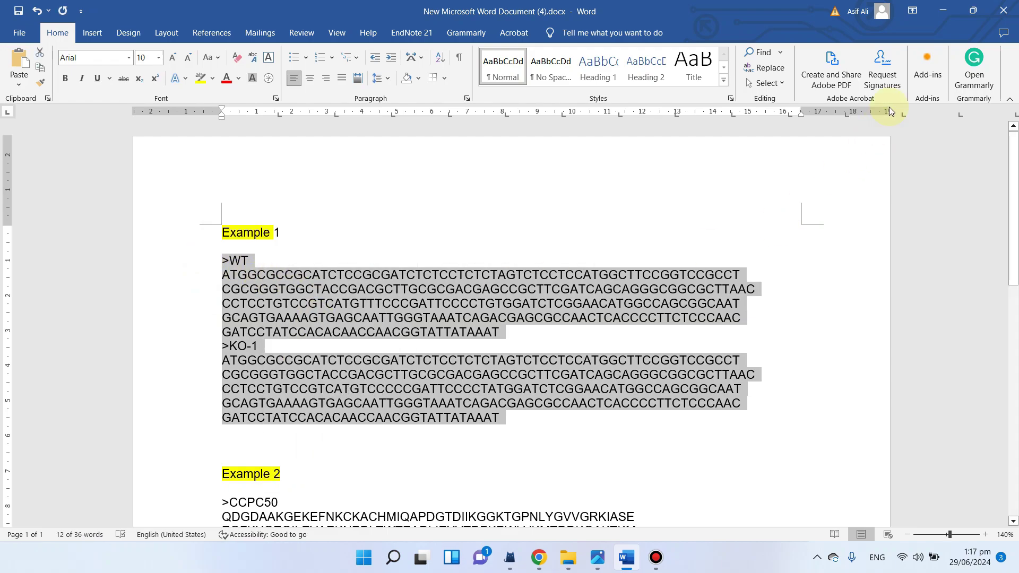
Step: Paste the WT and KO-1 sequences into MultAlin's empty sequence box
click(944, 11)
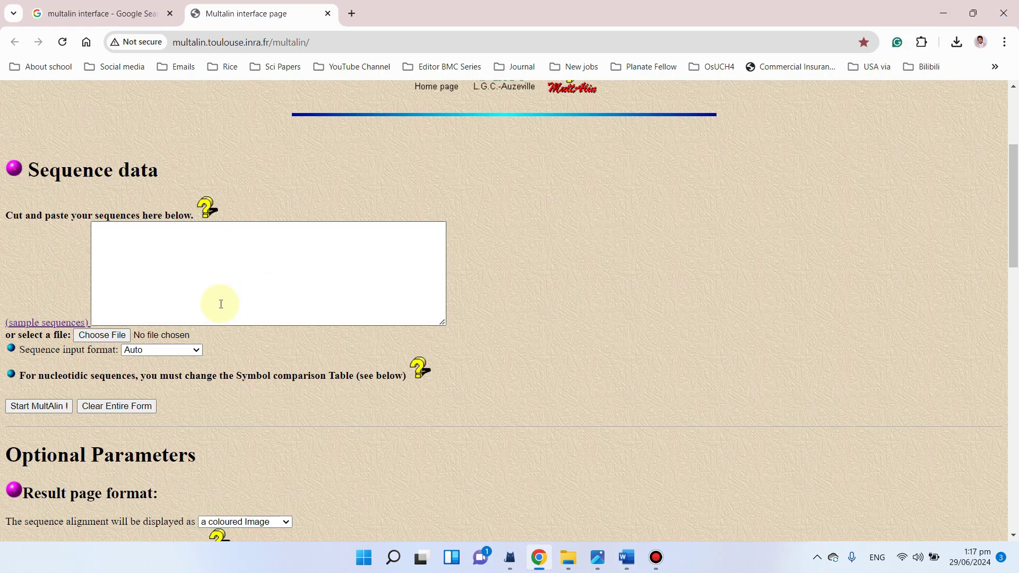
click(179, 257)
key(ctrl+v)
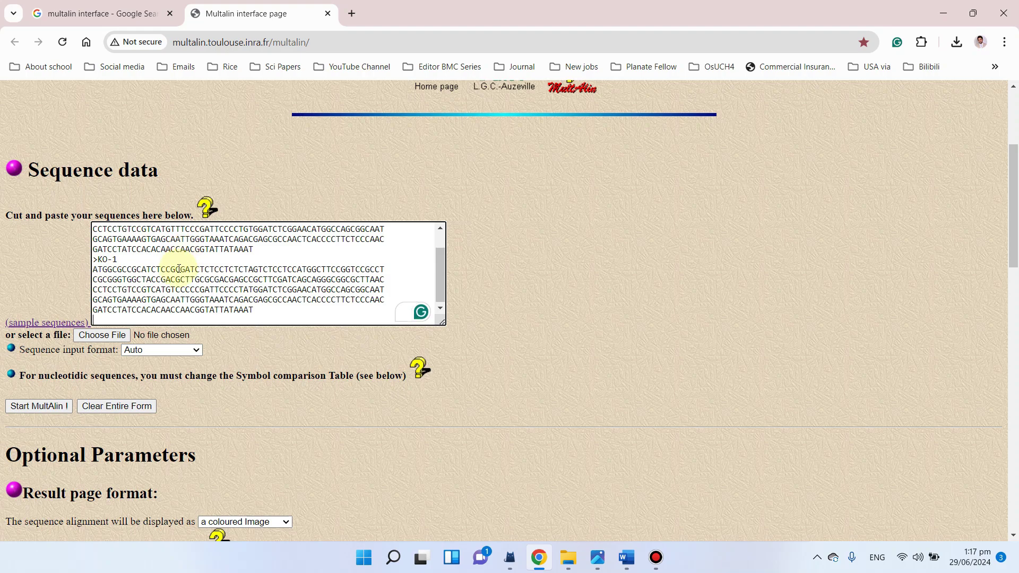
scroll(93, 345, down, 1)
scroll(88, 353, down, 1)
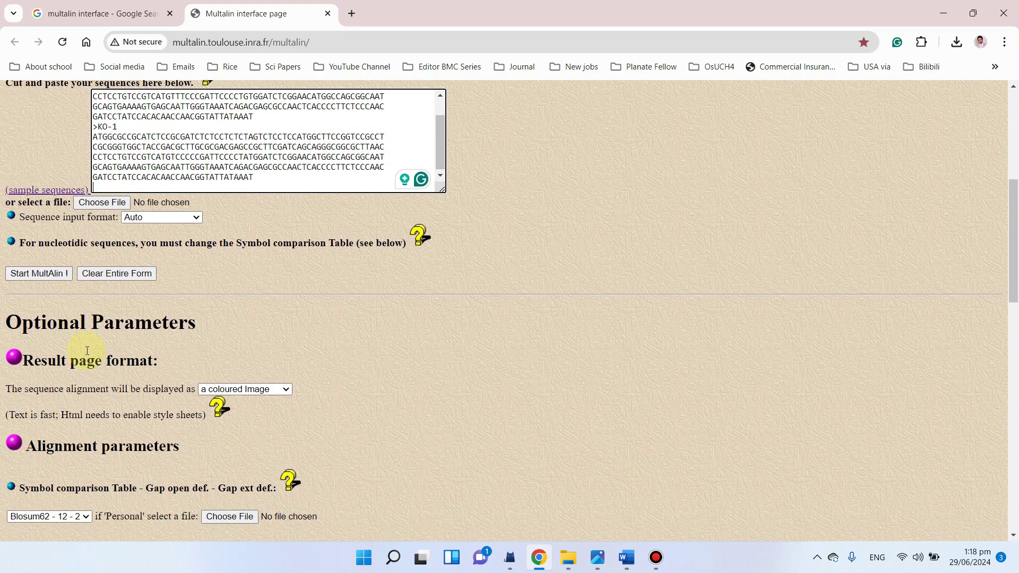
scroll(58, 342, down, 1)
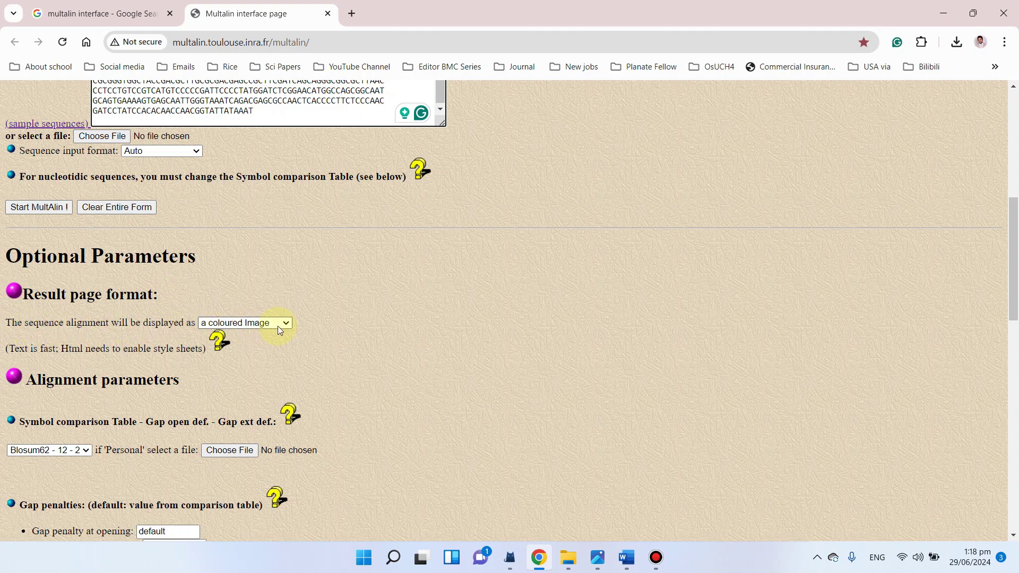
scroll(280, 324, down, 1)
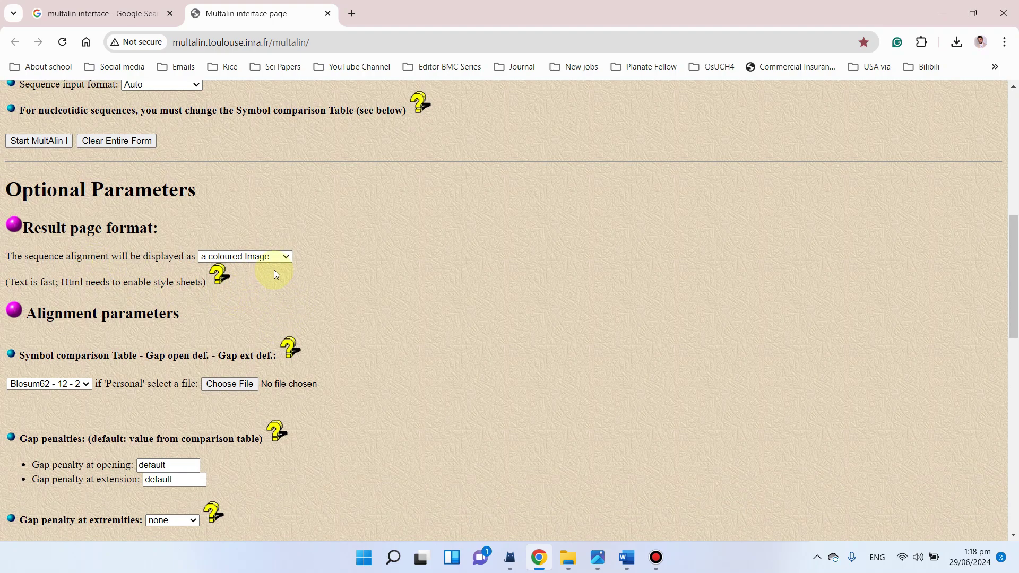
scroll(273, 265, down, 3)
scroll(277, 270, down, 1)
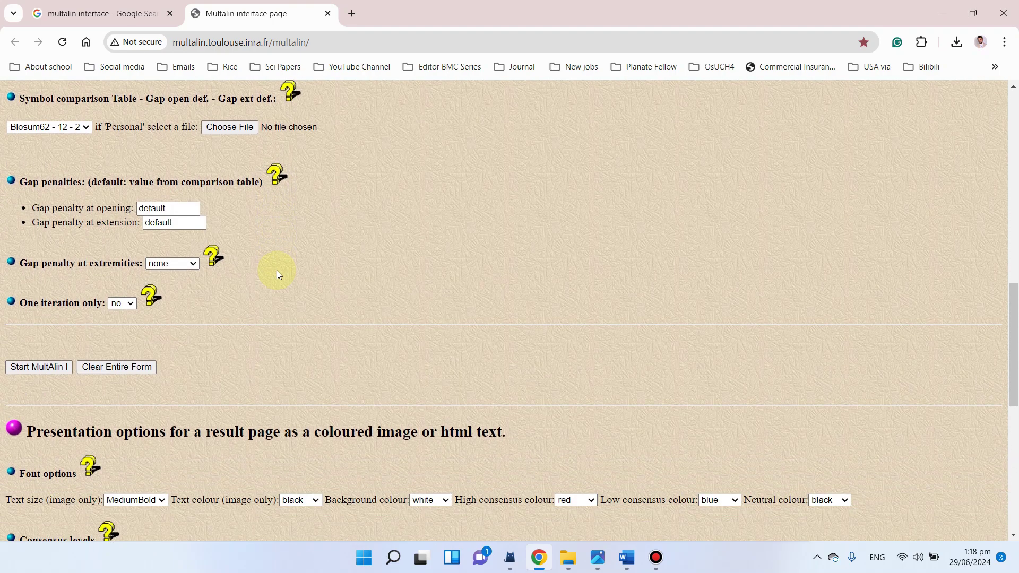
scroll(276, 270, down, 1)
scroll(288, 296, down, 1)
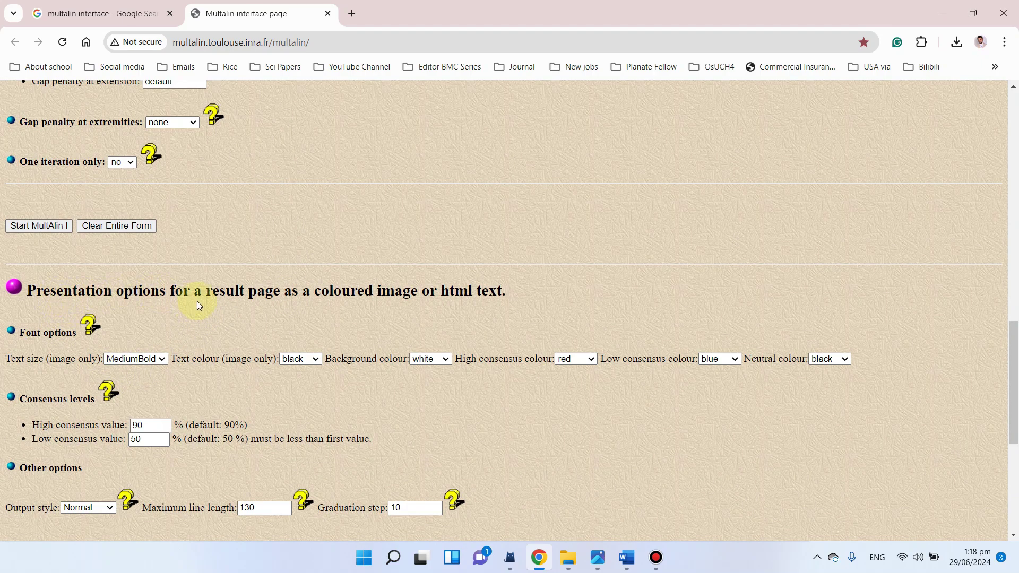
click(160, 358)
click(161, 359)
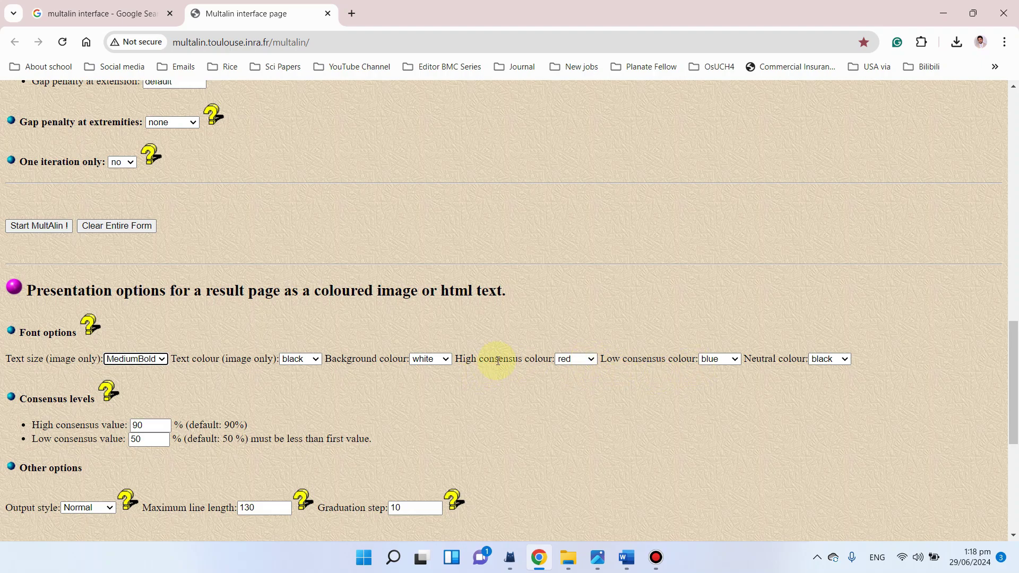
scroll(490, 363, up, 2)
scroll(190, 294, up, 1)
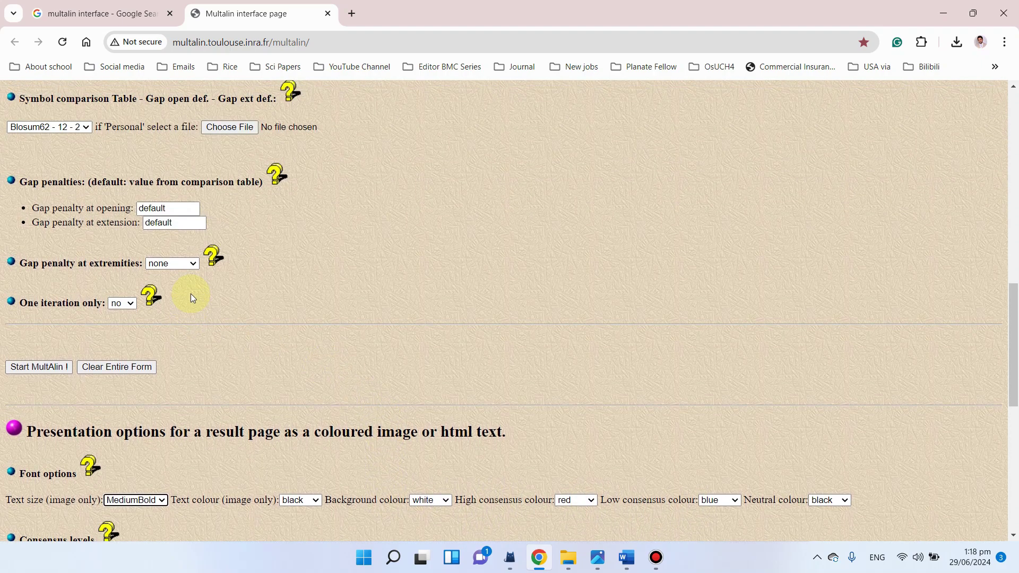
scroll(190, 294, up, 2)
scroll(195, 284, up, 1)
scroll(196, 285, up, 1)
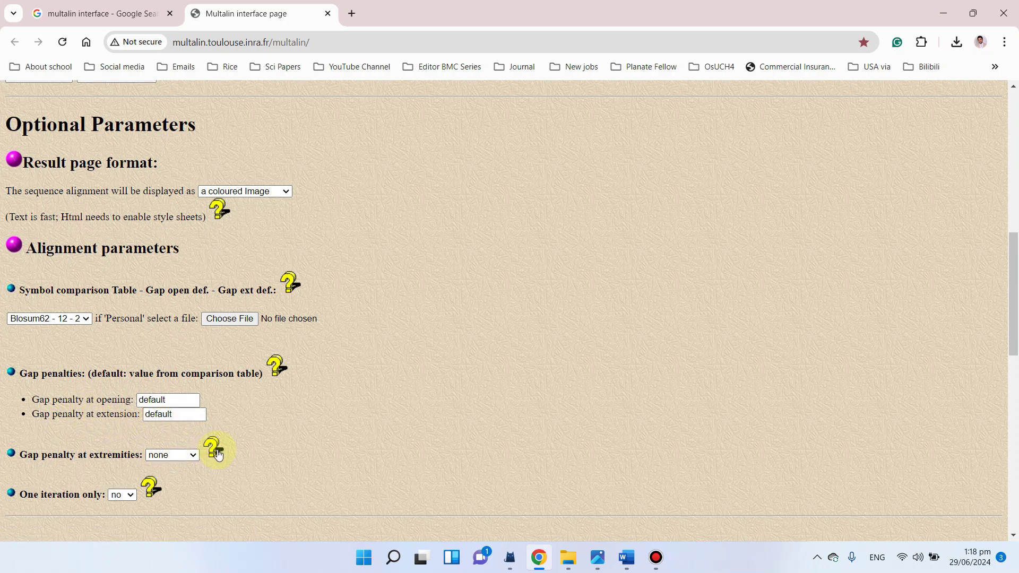
Step: Run MultAlin with default settings on the pasted WT and KO-1 sequences
scroll(212, 446, up, 5)
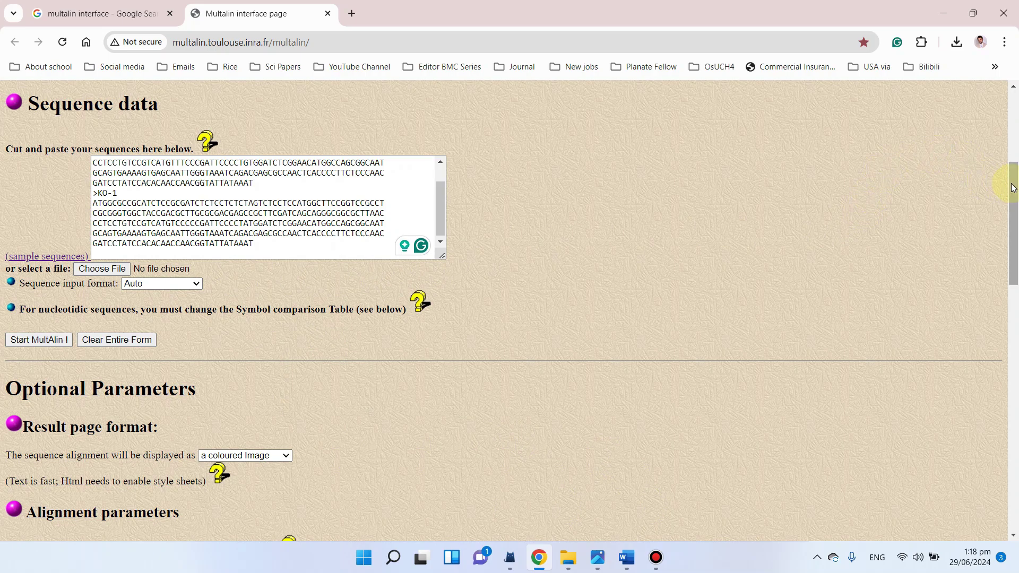
mouse_move(1013, 182)
mouse_down()
mouse_move(997, 264)
mouse_move(1009, 319)
mouse_up()
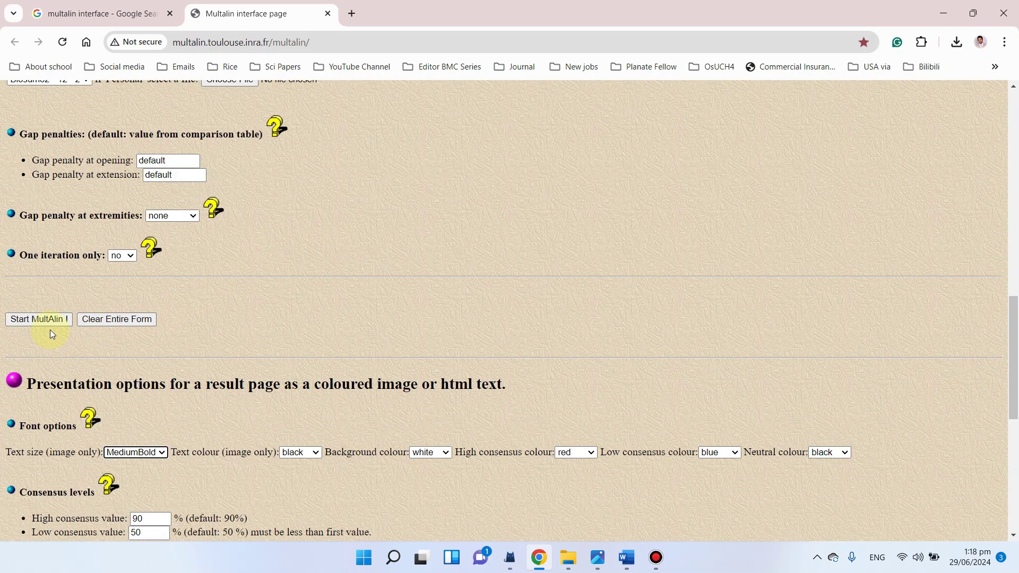
scroll(53, 337, down, 6)
scroll(69, 276, up, 2)
scroll(90, 215, up, 2)
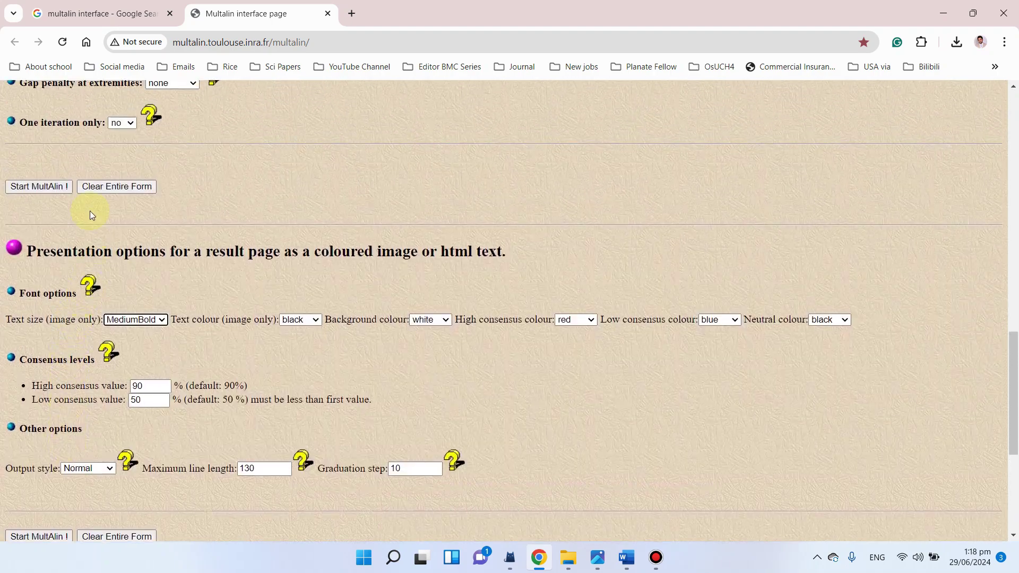
click(43, 184)
scroll(325, 242, up, 2)
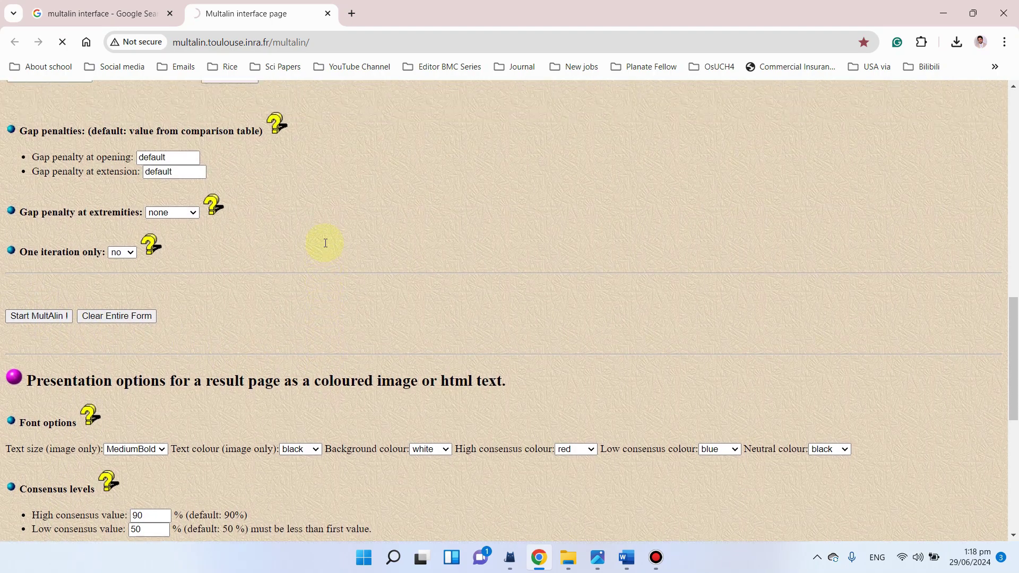
Step: Scroll the results down to the WT vs KO-1 alignment image and Available files links
scroll(331, 249, up, 1)
scroll(402, 275, down, 3)
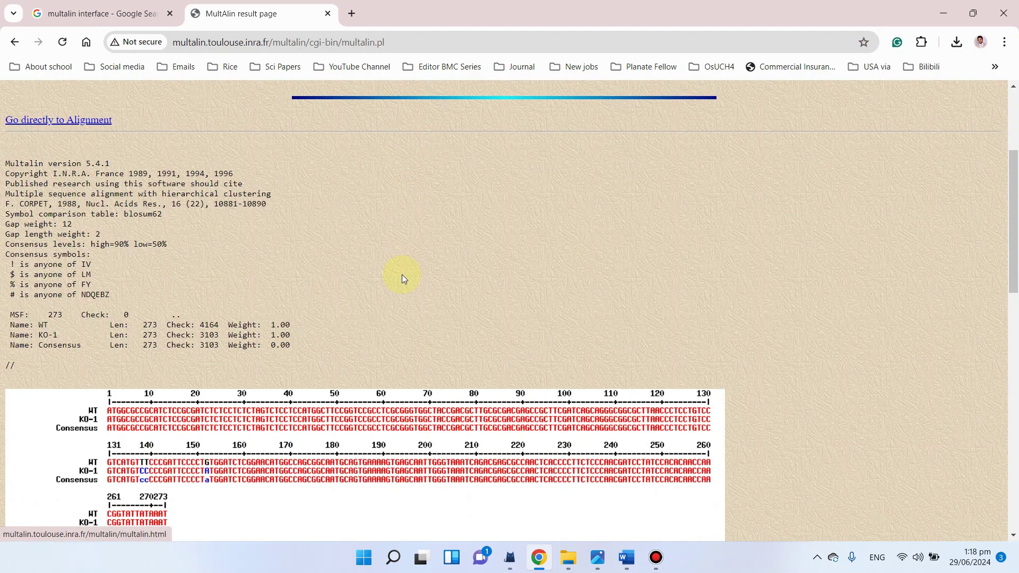
scroll(402, 275, down, 1)
scroll(345, 266, down, 3)
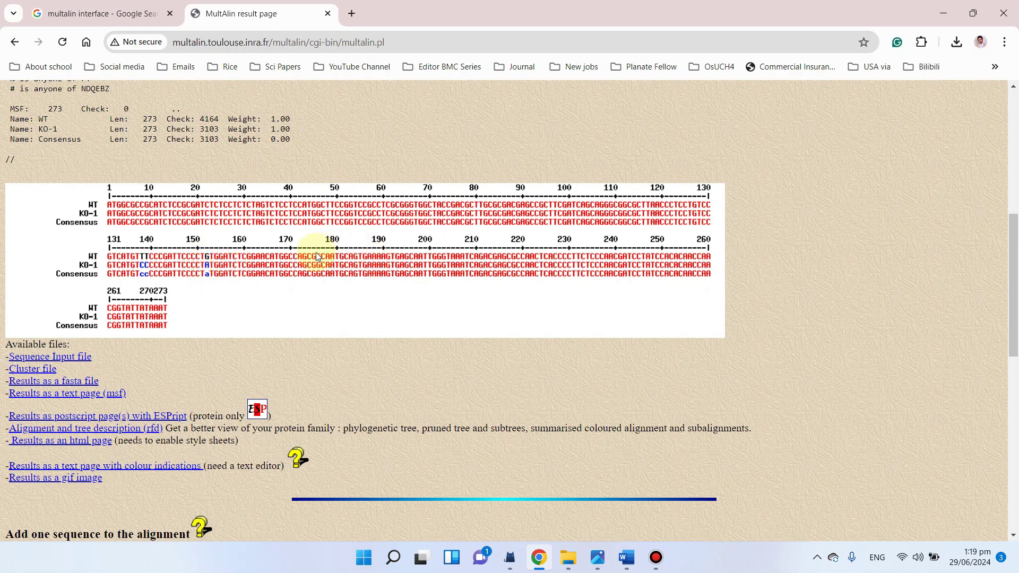
Step: Save the alignment image as a GIF in the Downloads folder
right_click(317, 268)
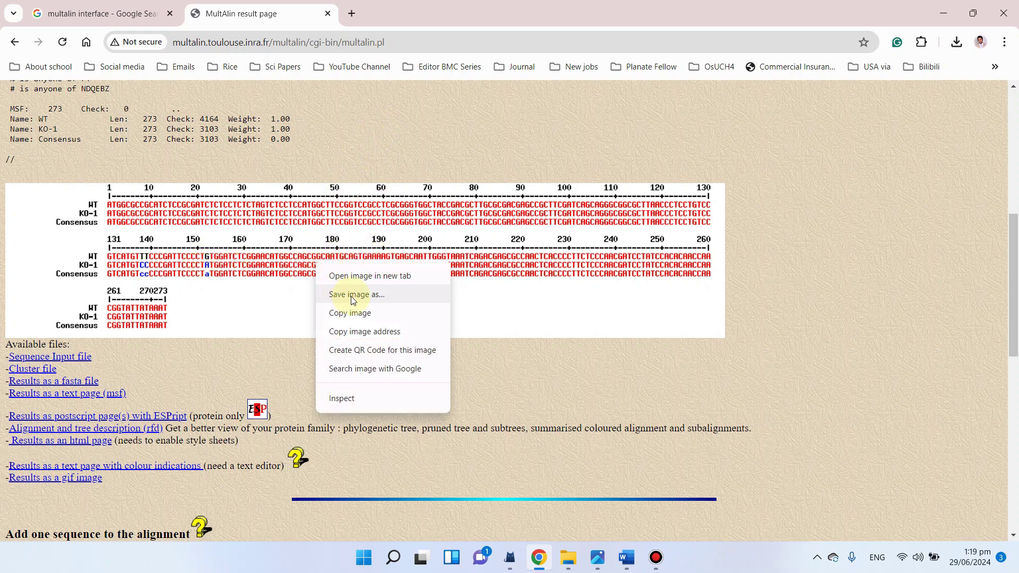
click(373, 296)
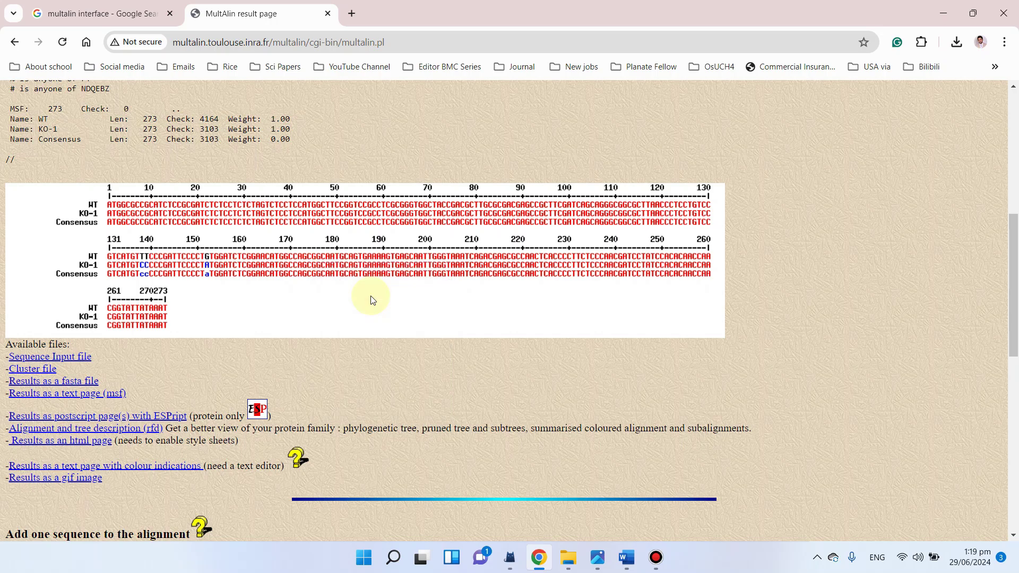
scroll(89, 155, up, 1)
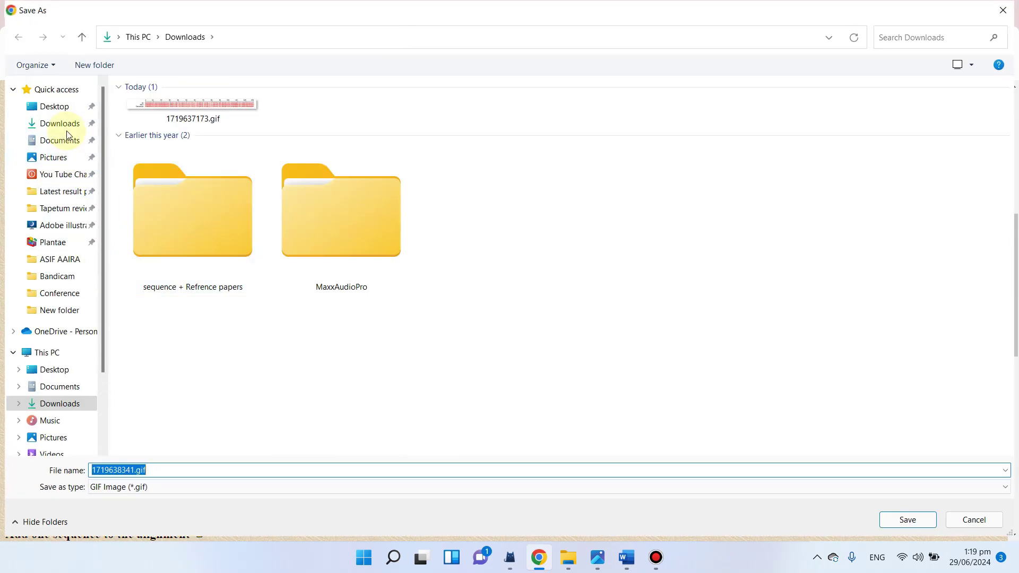
click(63, 126)
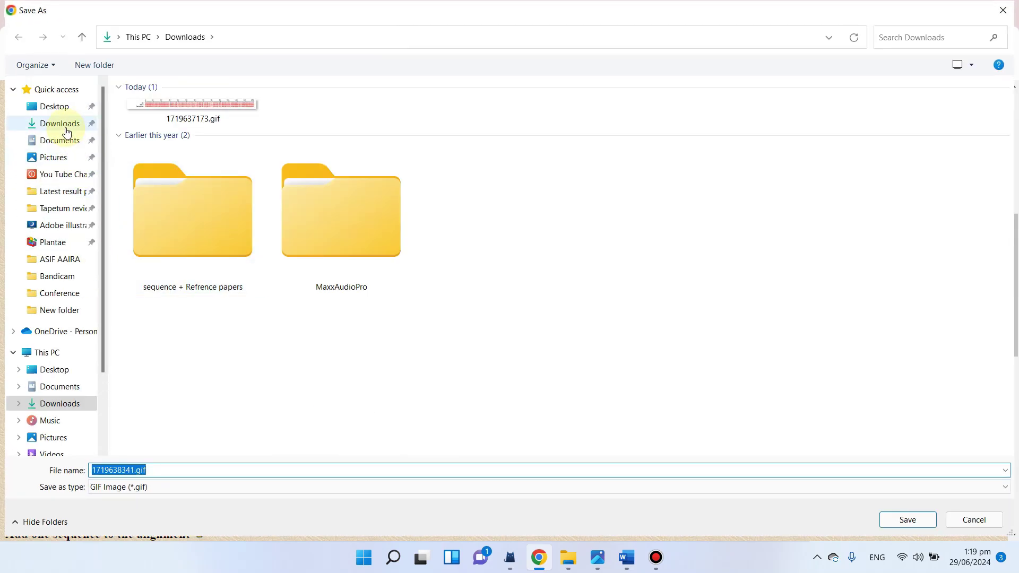
click(907, 520)
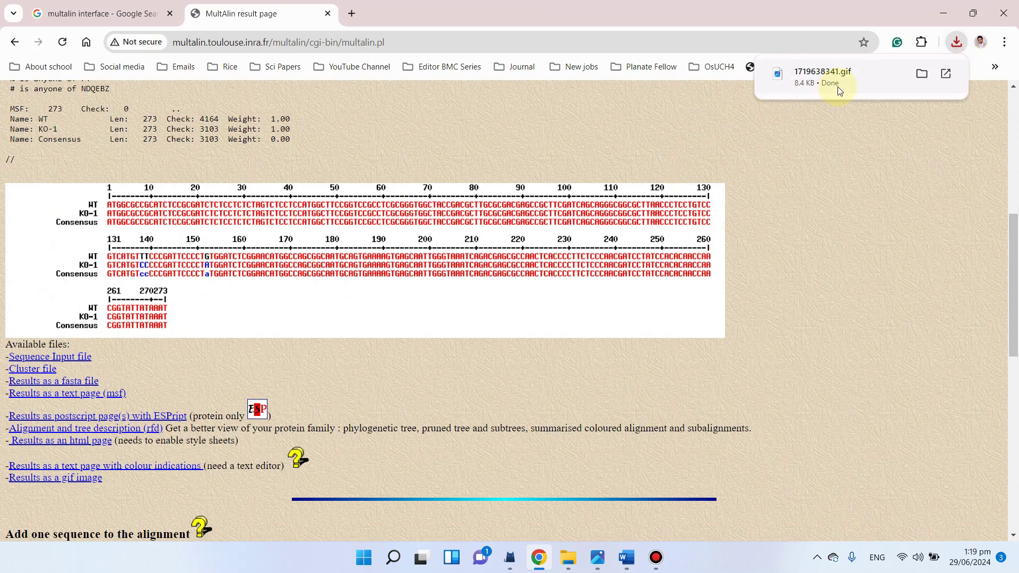
Step: View the downloaded alignment GIF in the image viewer, then close it
click(839, 85)
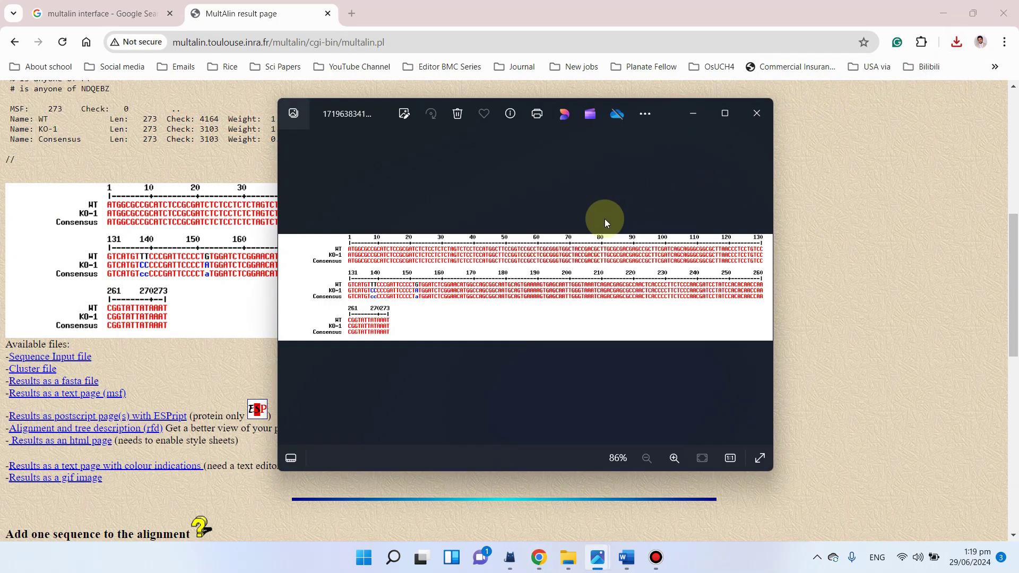
scroll(604, 218, up, 2)
scroll(598, 234, up, 3)
scroll(569, 271, down, 2)
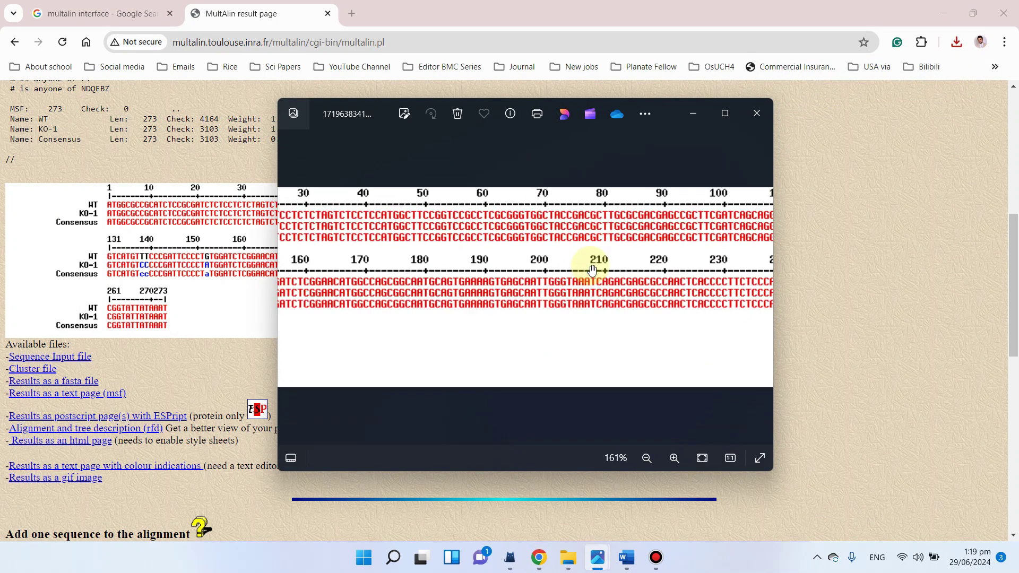
scroll(592, 269, down, 3)
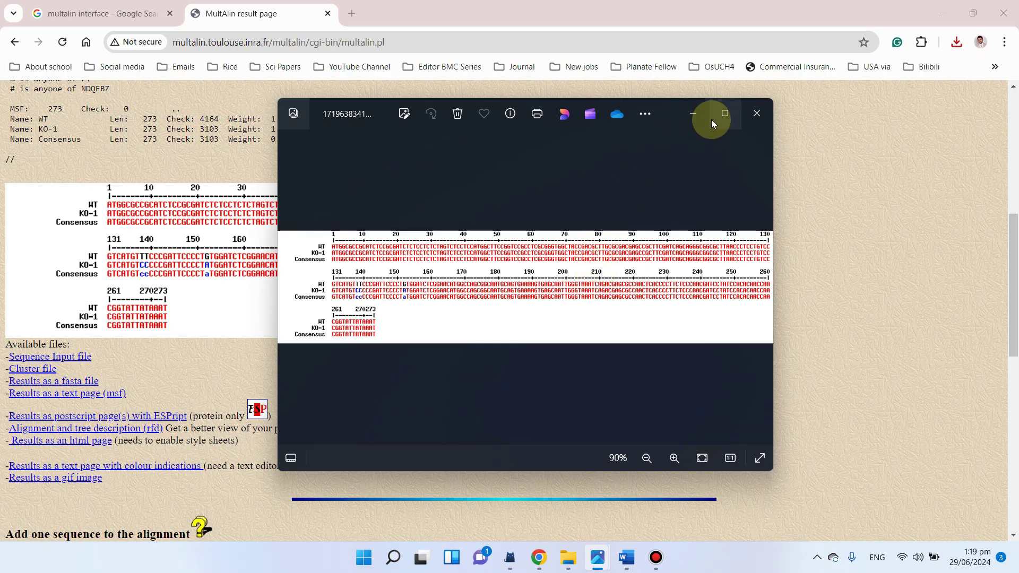
click(756, 117)
Step: Go back to the empty MultAlin sequence input form
scroll(177, 206, up, 5)
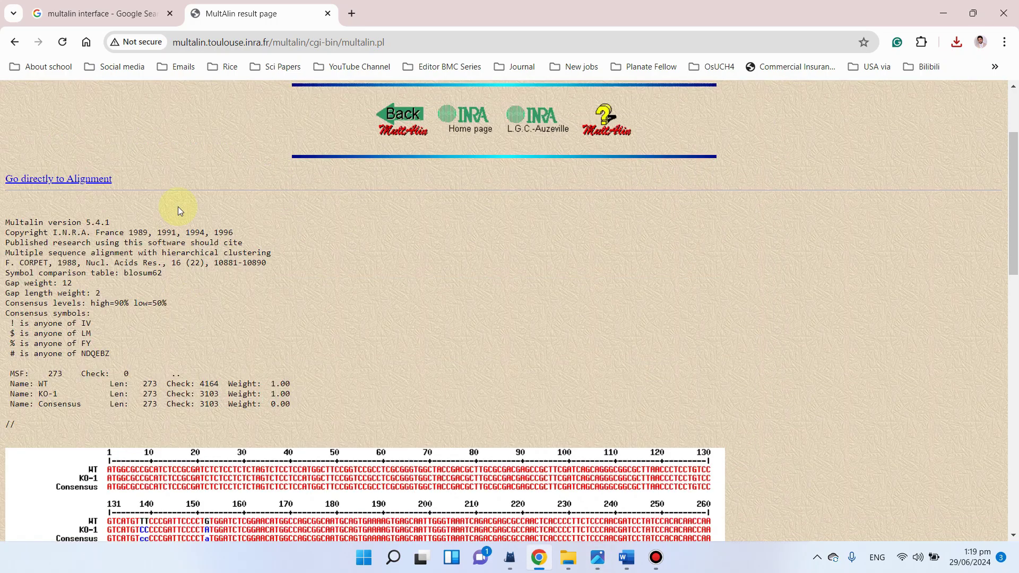
scroll(187, 169, up, 2)
scroll(187, 169, up, 1)
key(alt+Left)
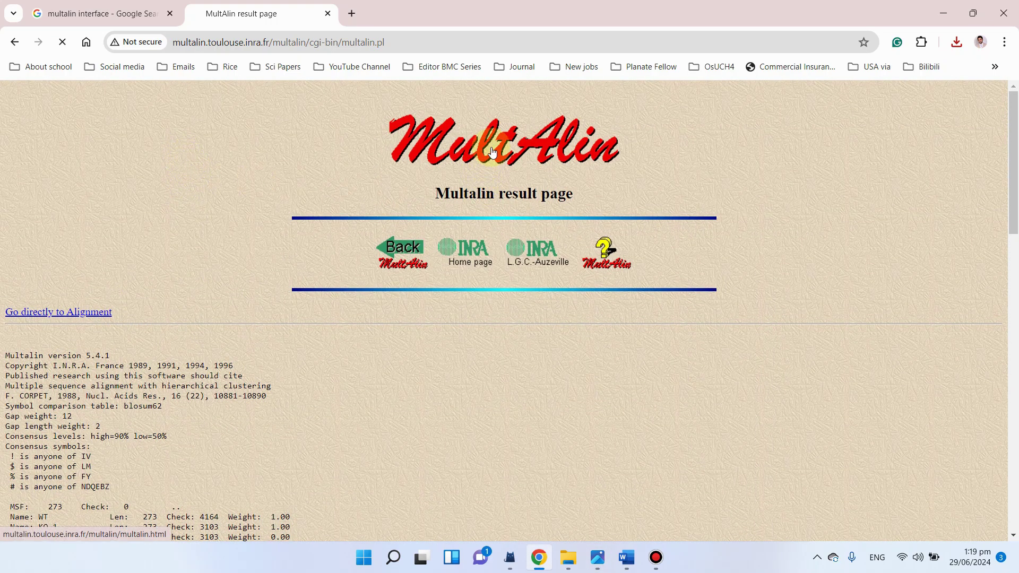
scroll(265, 308, down, 4)
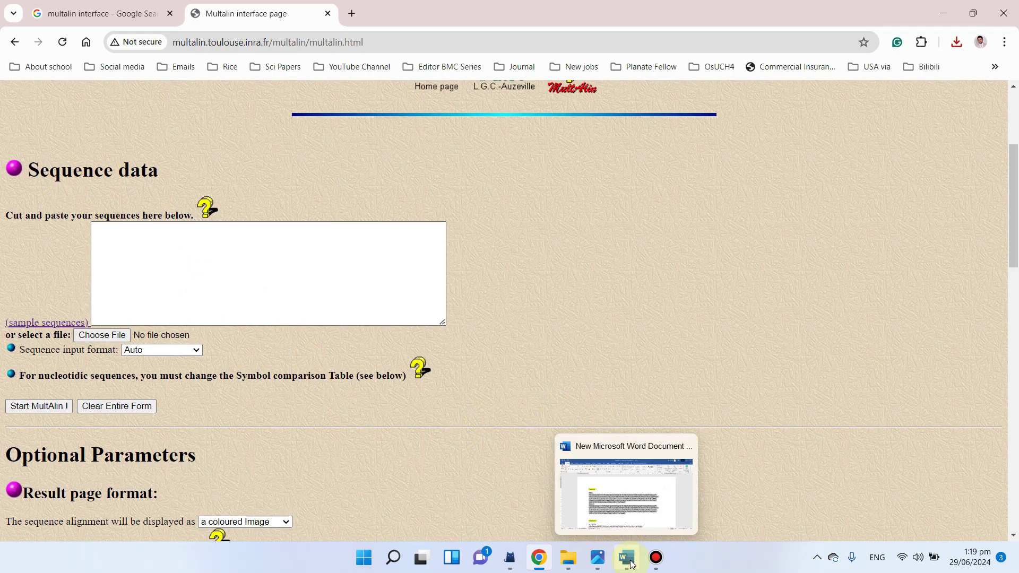
Step: Copy the five Example 2 protein sequences, CCPC50 through CCQF2P, then minimise Word
click(635, 471)
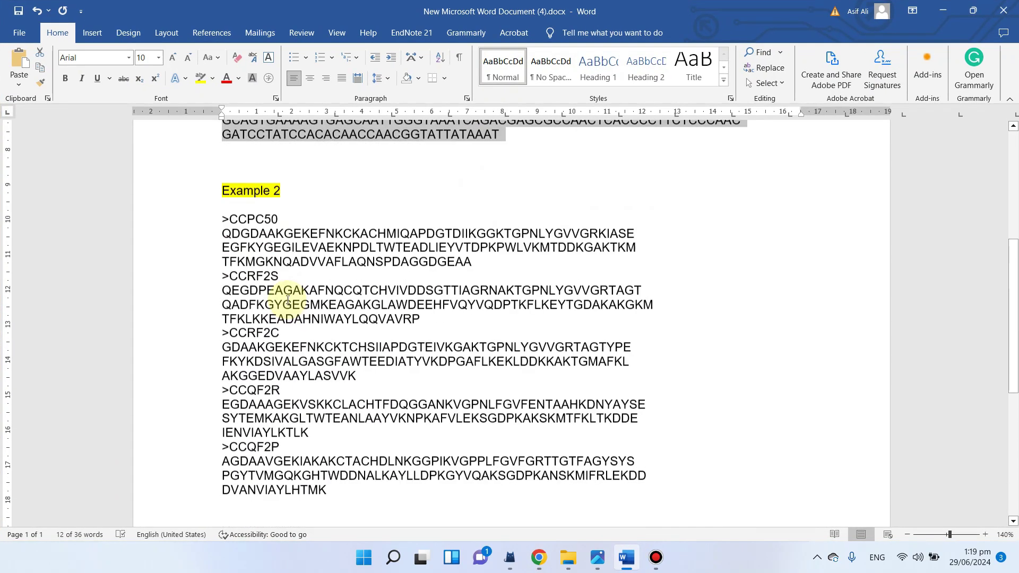
scroll(287, 300, down, 1)
scroll(220, 228, up, 2)
drag(220, 233, 403, 513)
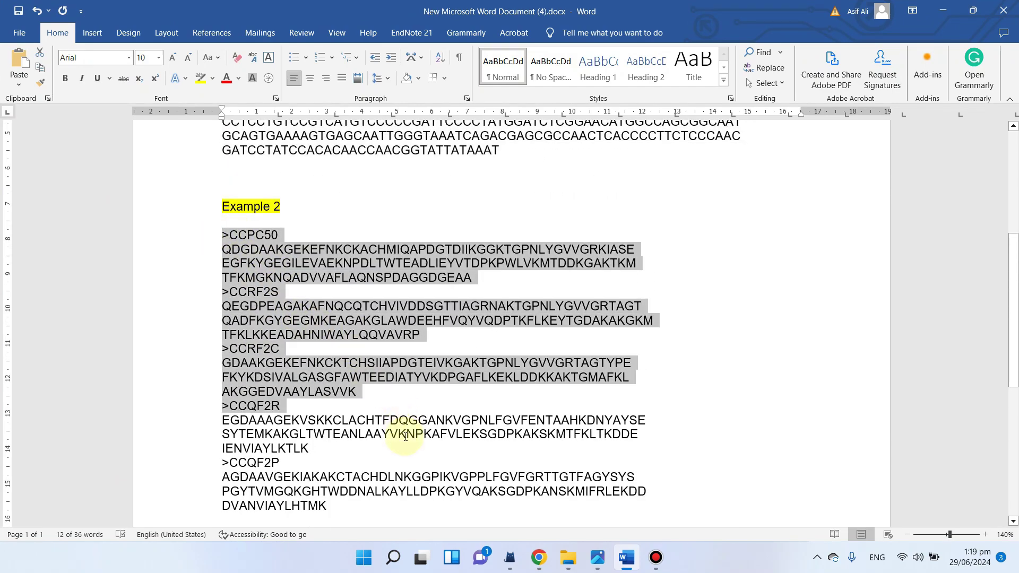
right_click(272, 301)
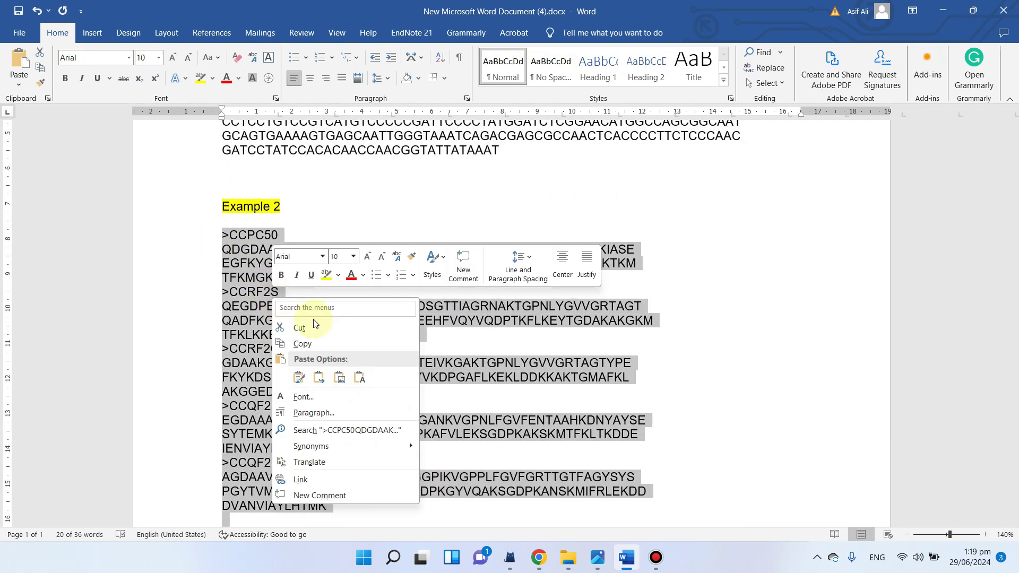
click(305, 343)
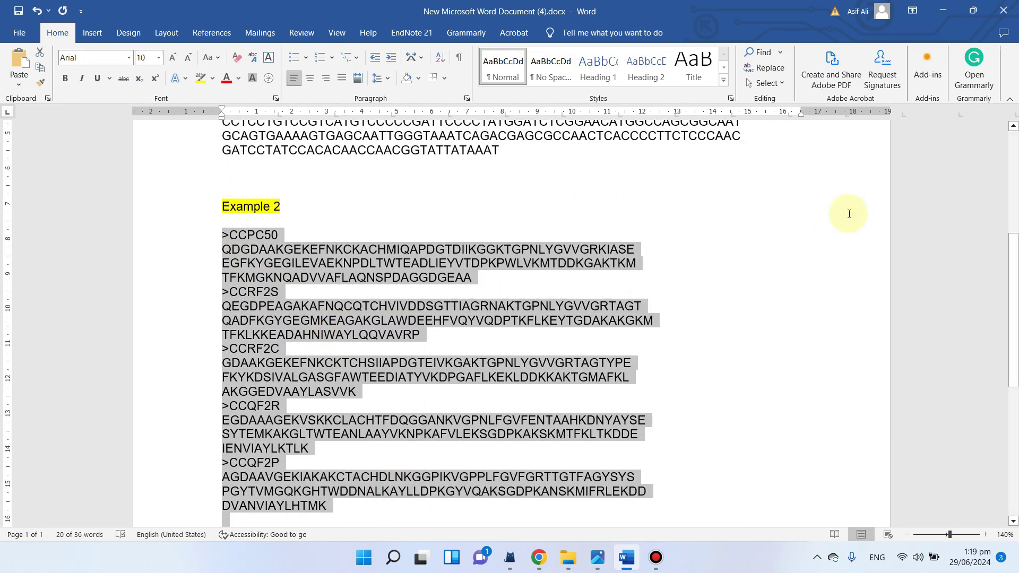
click(944, 10)
Step: Paste the five protein sequences into MultAlin's sequence box
click(121, 252)
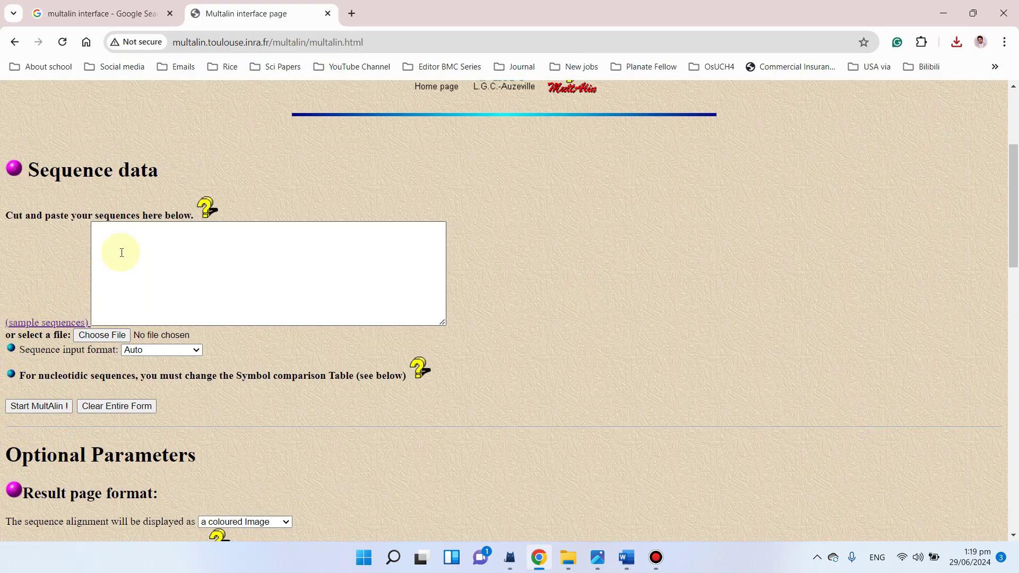
key(ctrl+v)
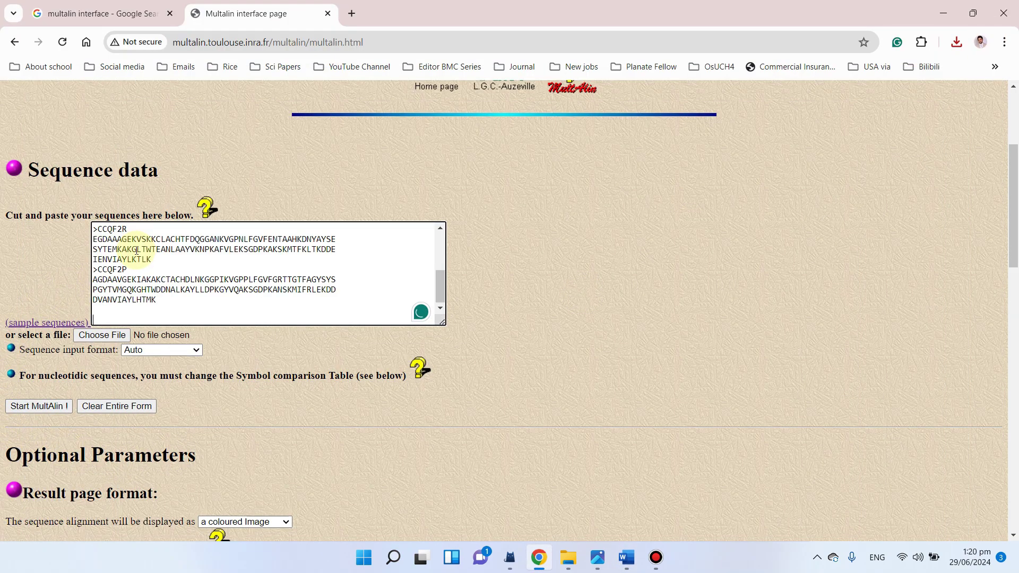
drag(440, 289, 440, 244)
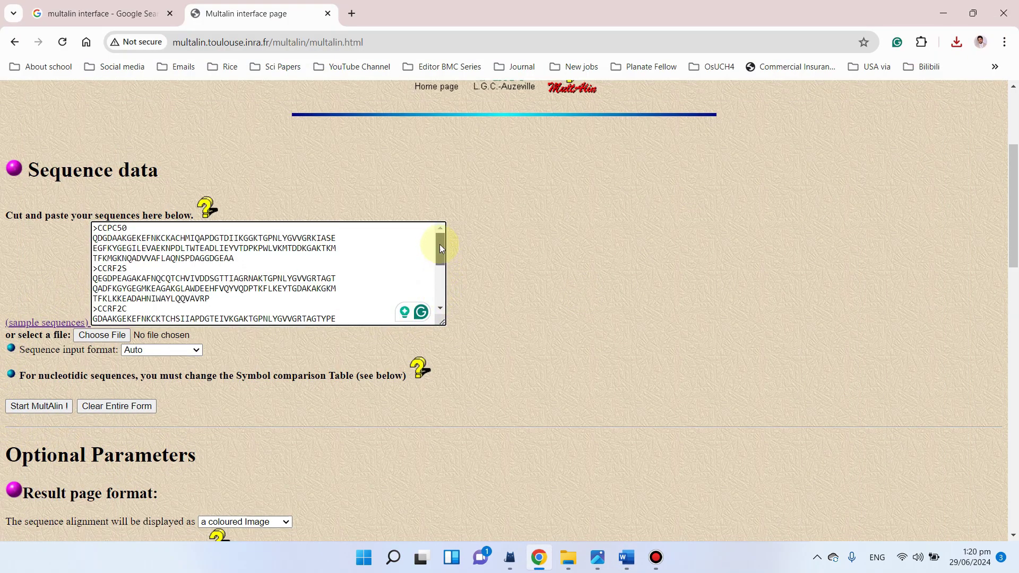
scroll(207, 261, down, 2)
scroll(207, 261, down, 2)
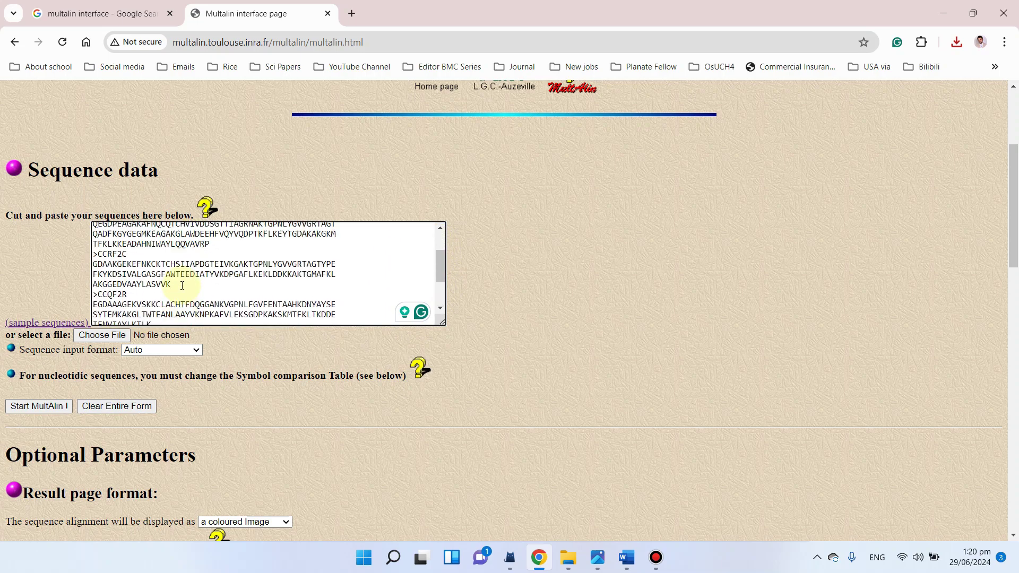
scroll(197, 297, down, 2)
scroll(177, 349, down, 3)
scroll(120, 343, up, 1)
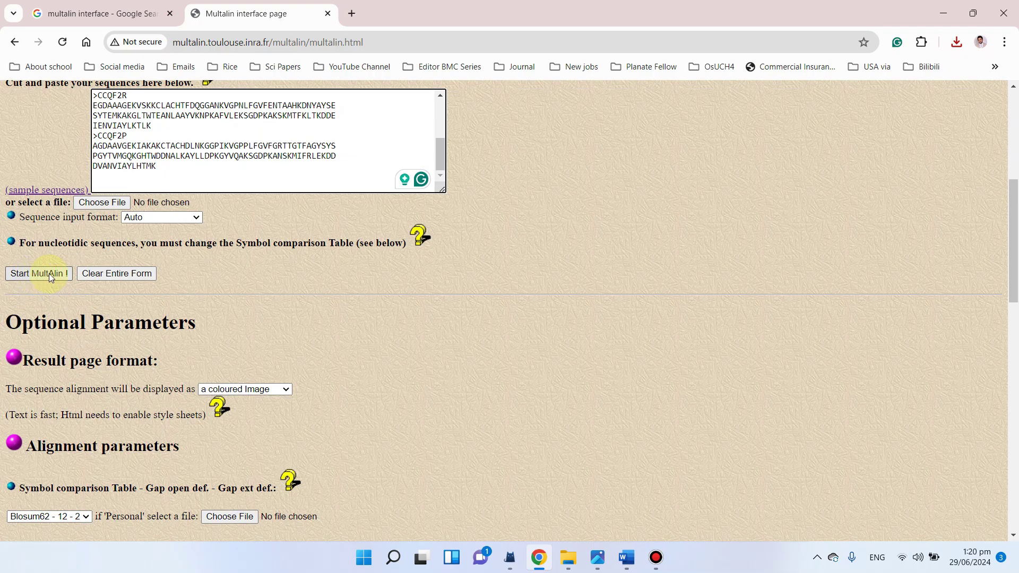
Step: Review the Optional Parameters and start the alignment with default protein settings
scroll(102, 314, down, 1)
scroll(125, 346, down, 3)
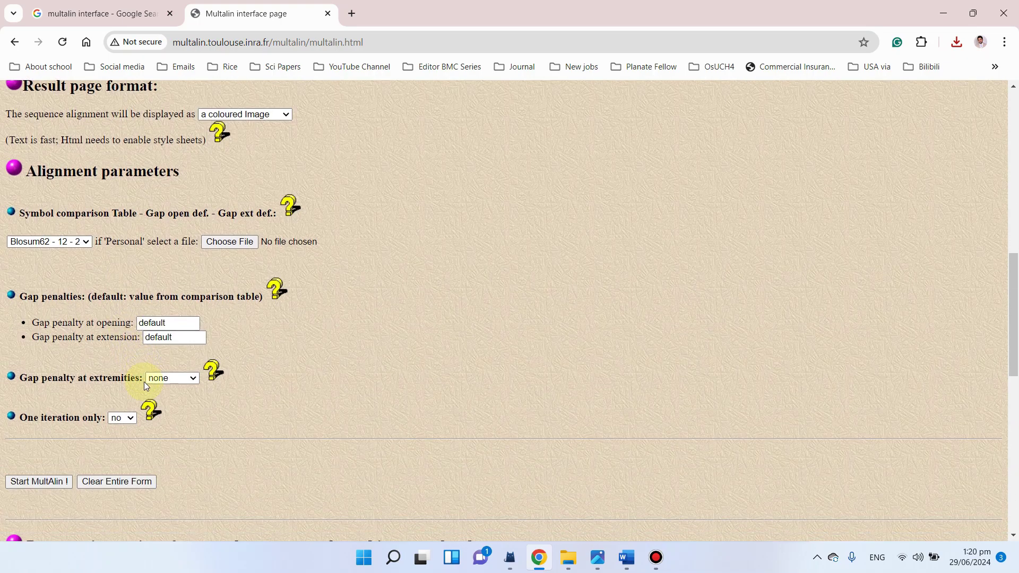
scroll(144, 383, down, 4)
scroll(140, 378, down, 1)
scroll(108, 420, down, 1)
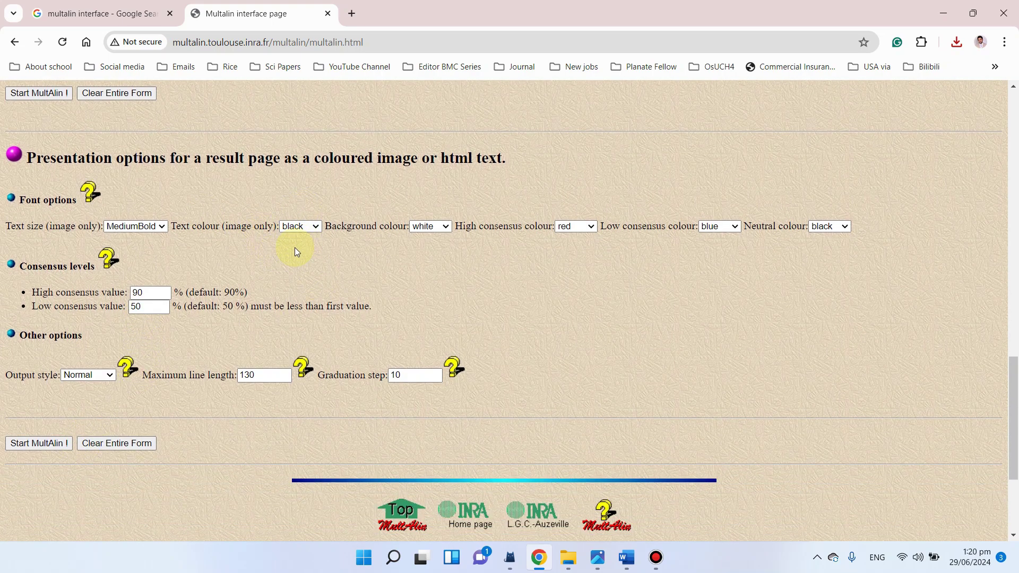
scroll(189, 317, up, 1)
scroll(212, 325, up, 4)
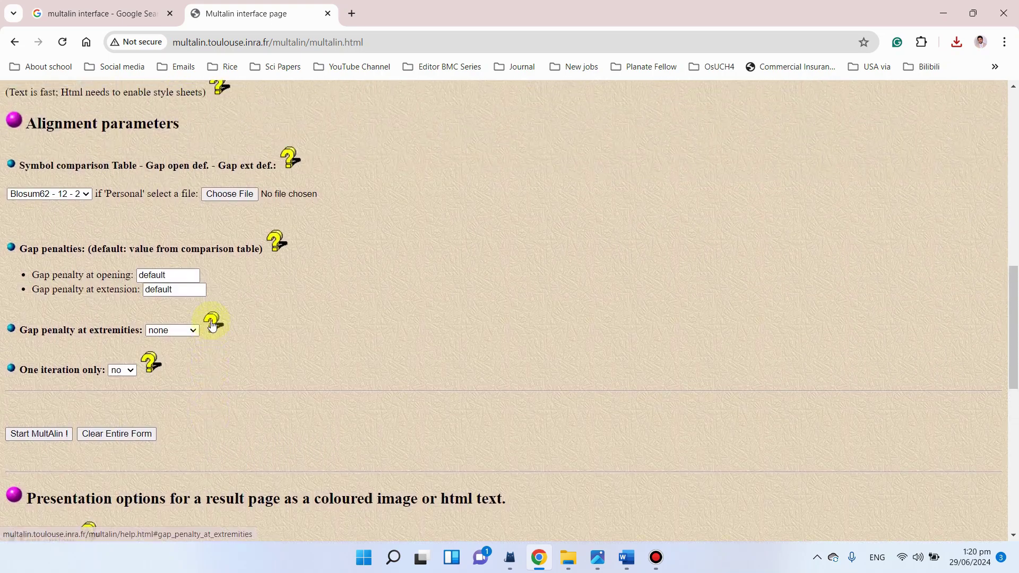
scroll(191, 318, up, 4)
scroll(165, 310, up, 2)
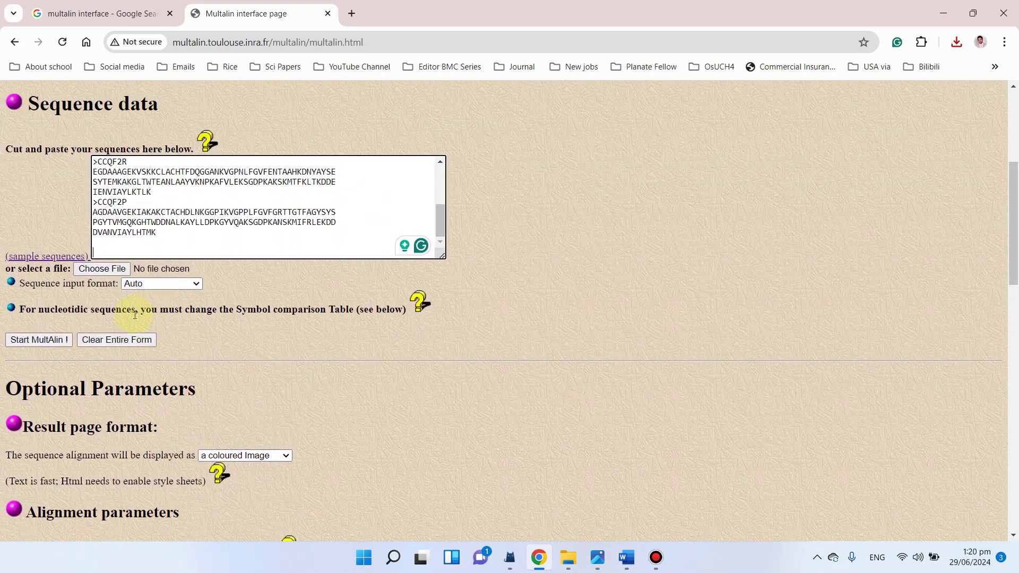
click(36, 340)
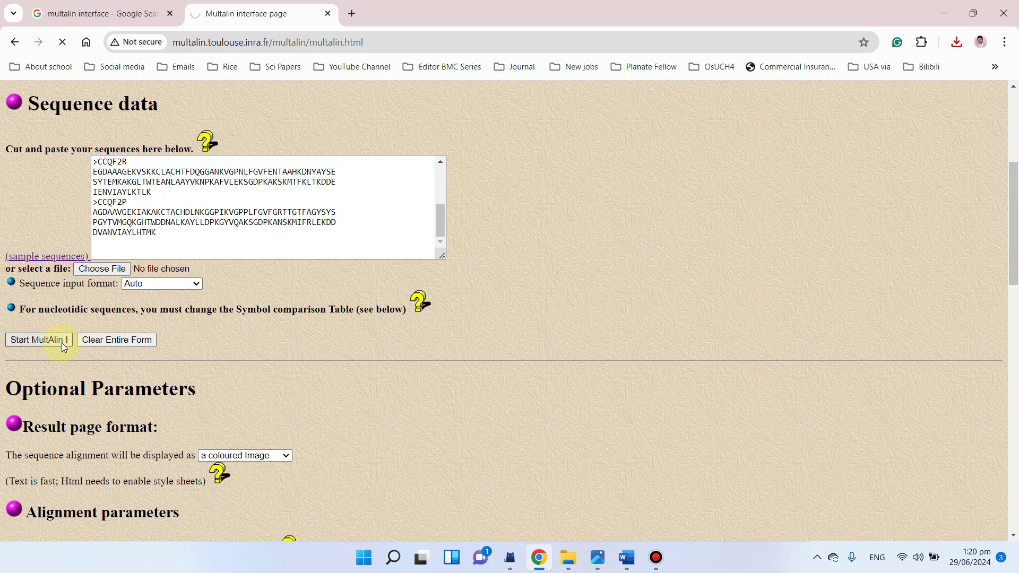
Step: Scroll down the result page to the coloured five-protein alignment with its consensus line
scroll(308, 345, down, 5)
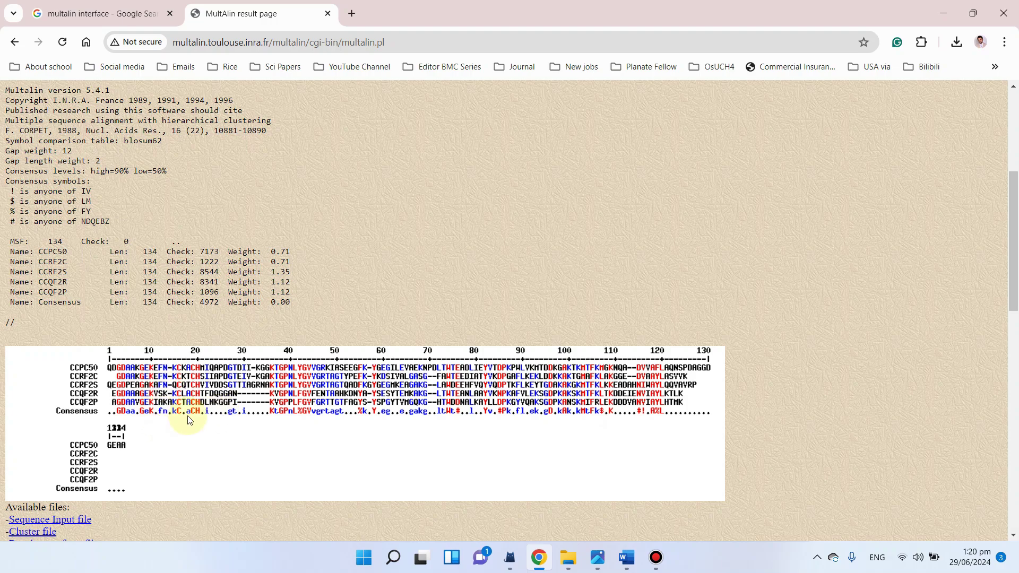
scroll(326, 413, down, 2)
scroll(326, 413, down, 1)
scroll(326, 418, up, 4)
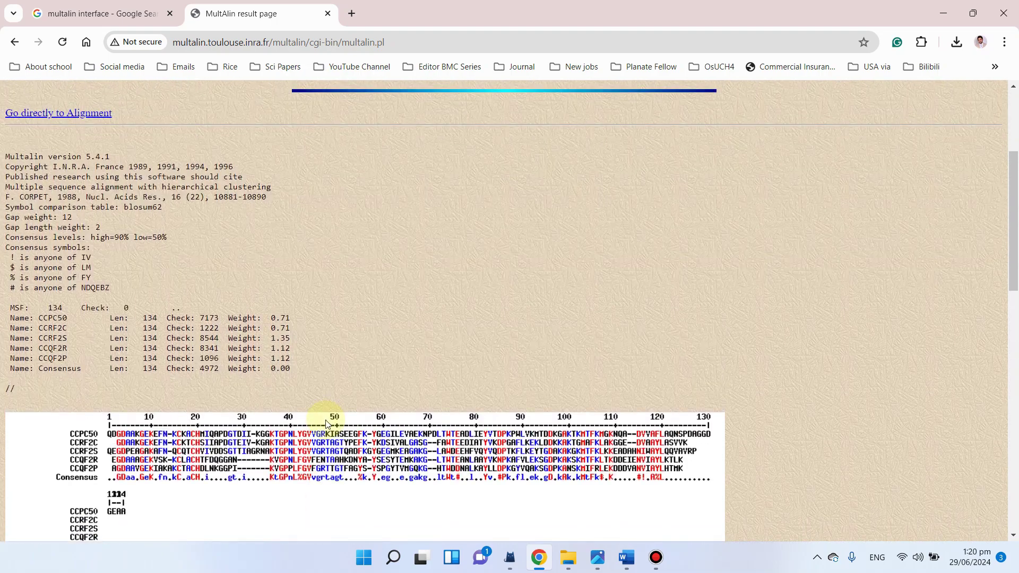
scroll(326, 422, up, 4)
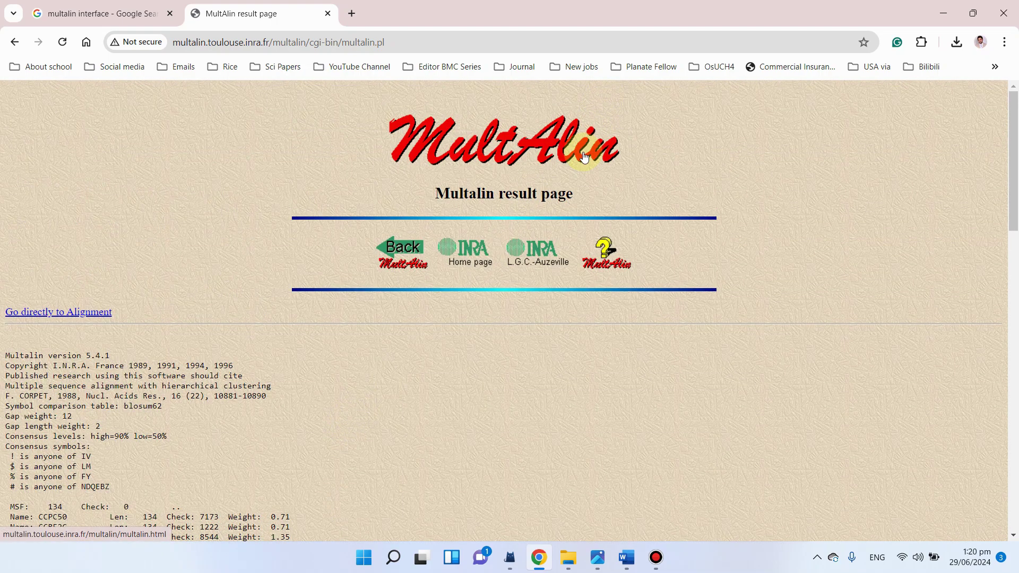